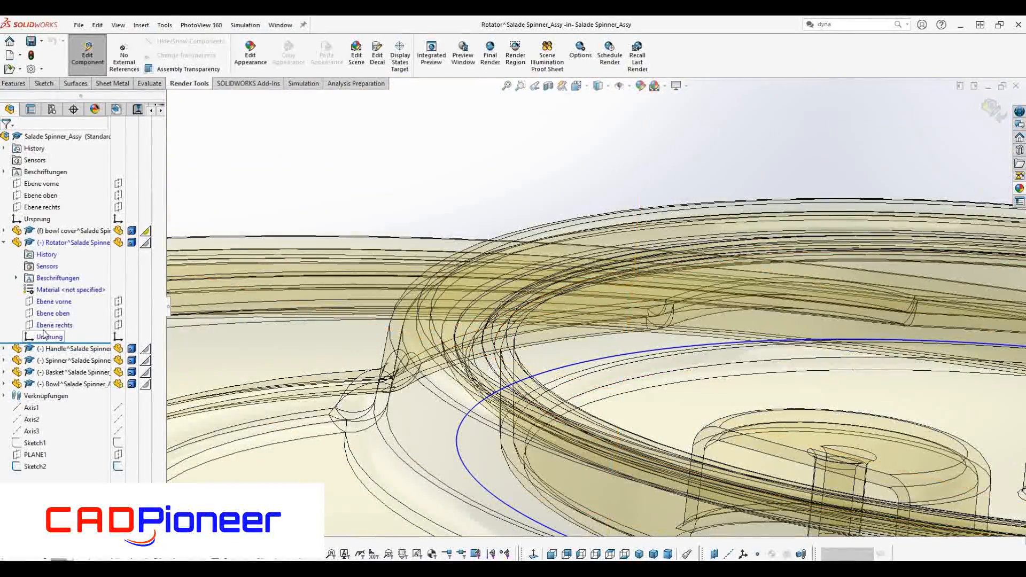
Create a reference plane in the Rotator component based on the bowl cover's circular rim face
click(14, 83)
click(656, 70)
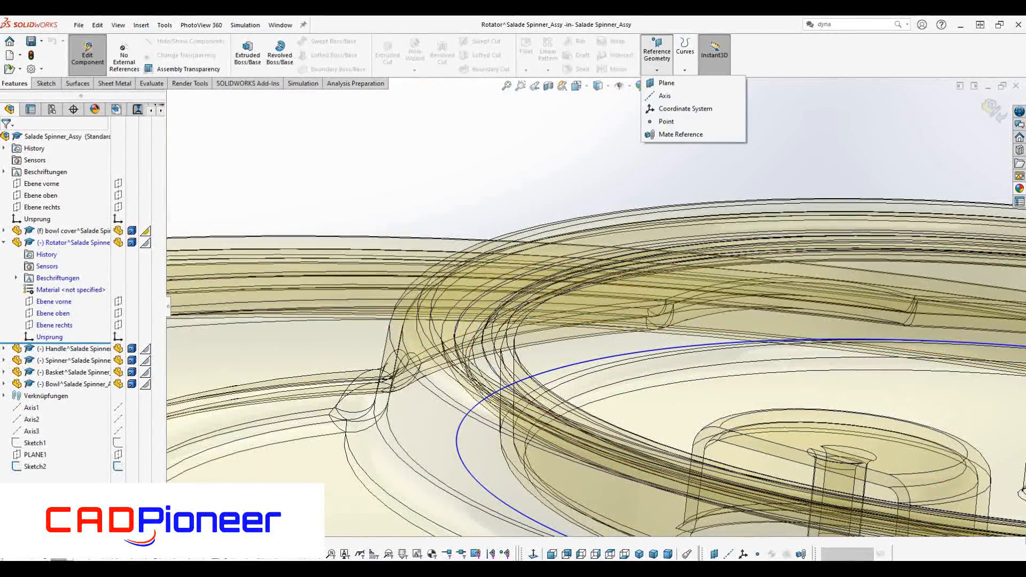
click(667, 83)
click(505, 321)
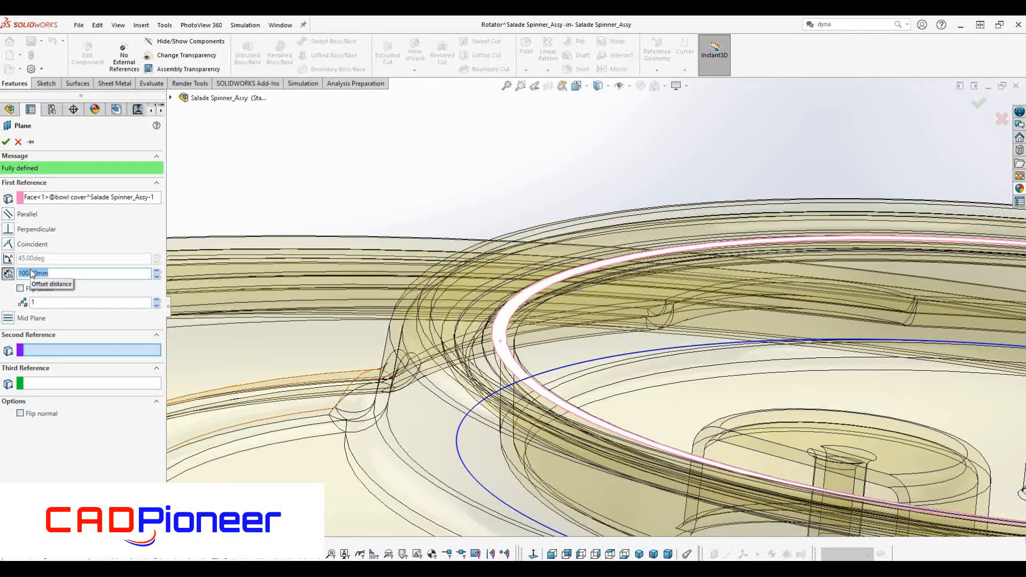
click(7, 143)
scroll(527, 294, up, 2)
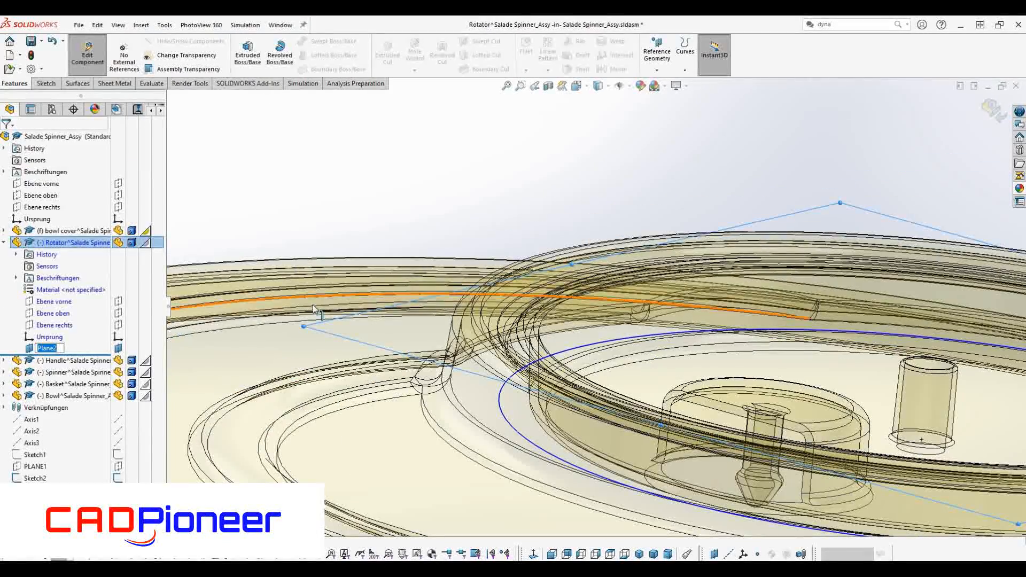
Start a sketch on the new plane and convert the bowl cover's circular rim edge into it
right_click(60, 349)
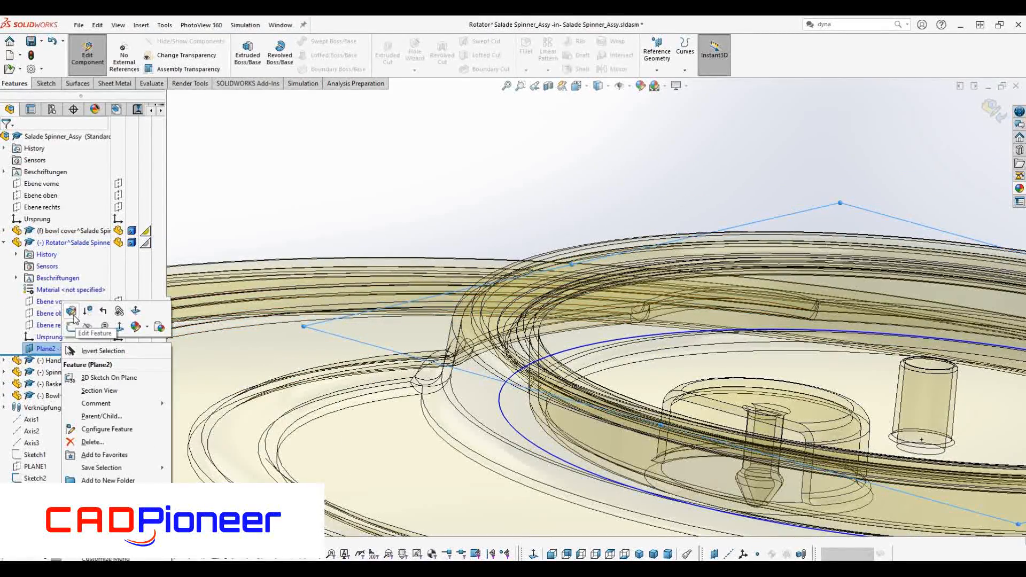
click(71, 326)
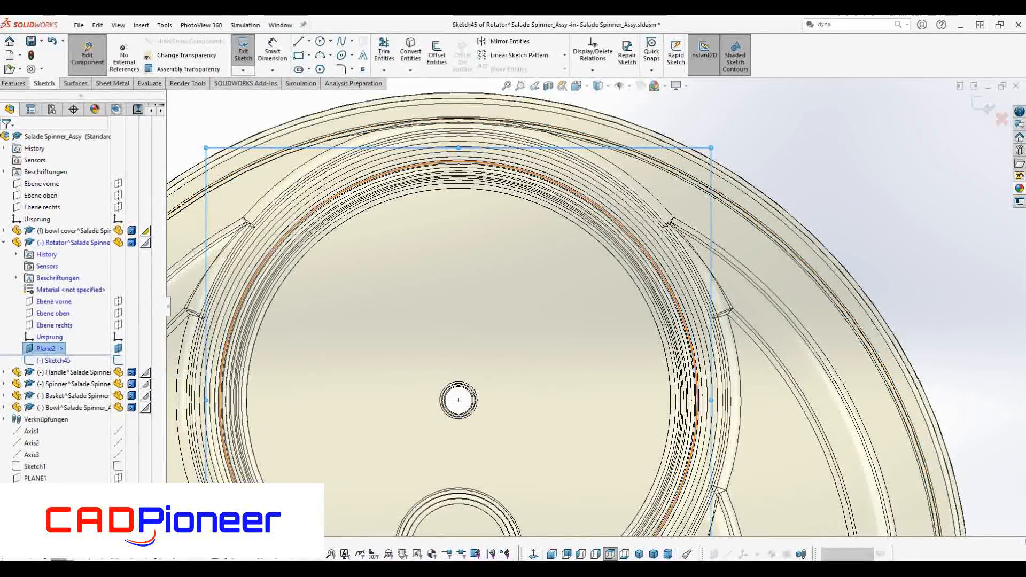
click(411, 51)
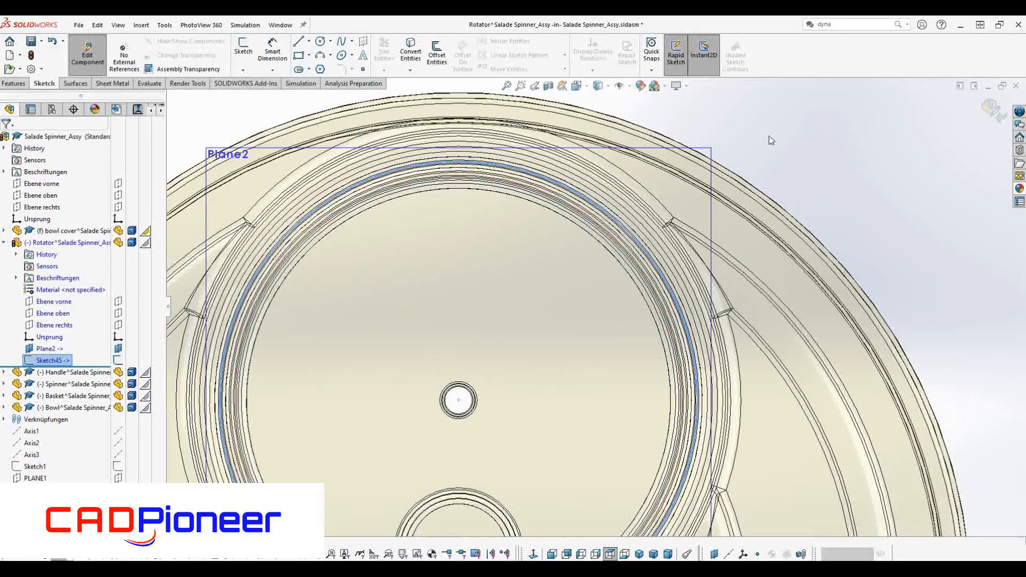
Reopen the Rotator's sketch and offset the converted circle 8 mm inward
click(62, 337)
click(55, 359)
click(63, 324)
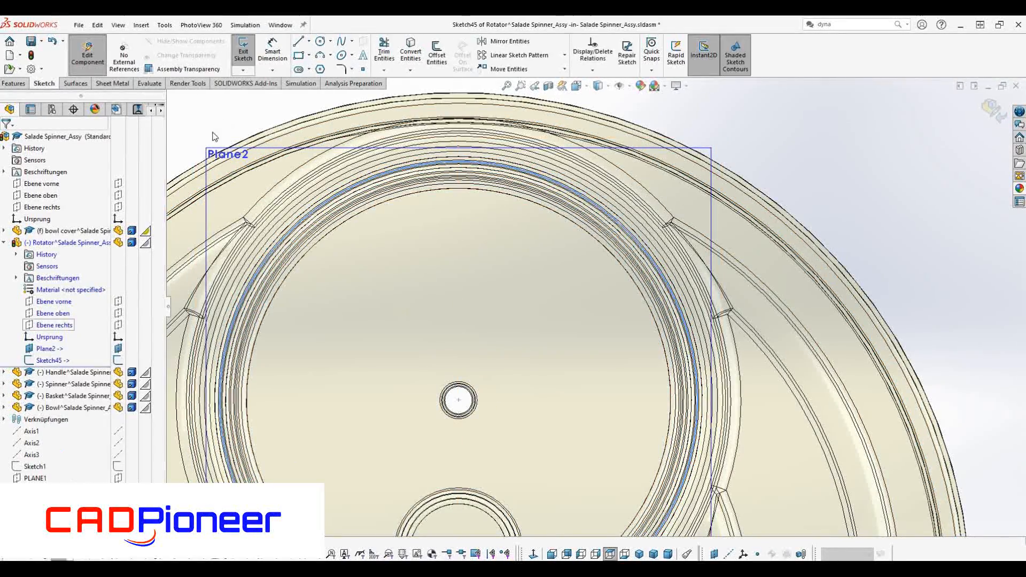
click(369, 183)
click(437, 53)
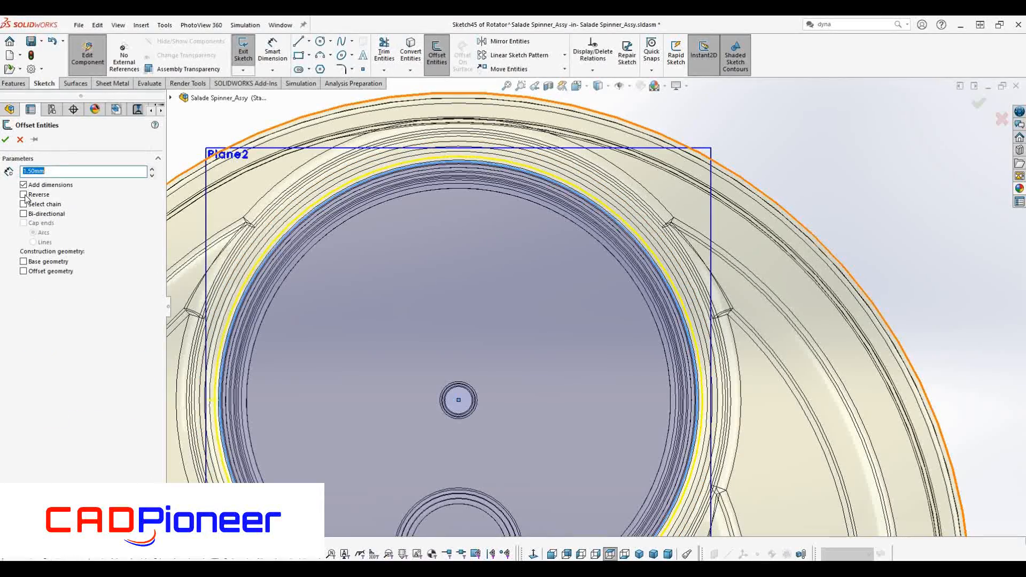
text(8)
key(Return)
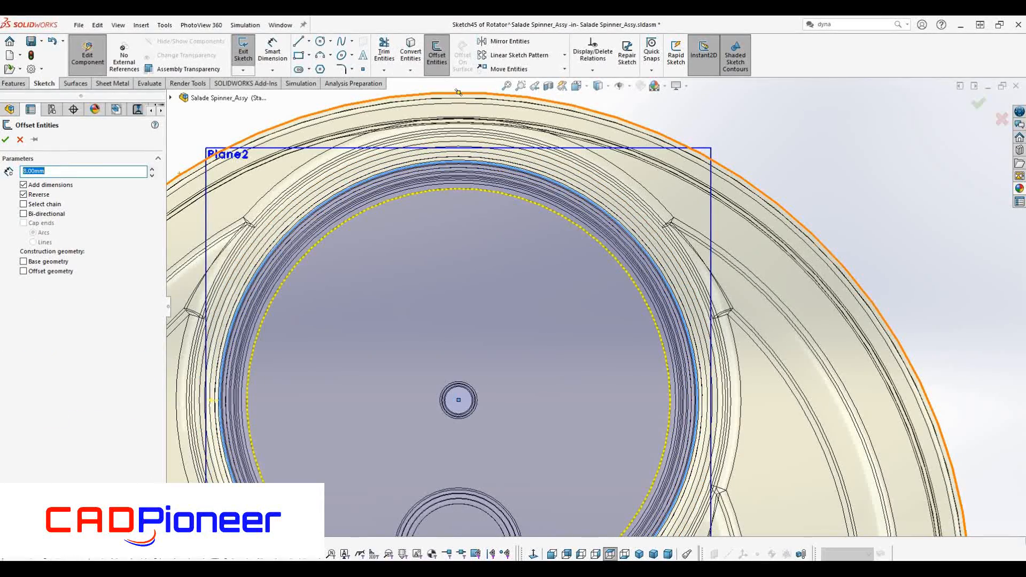
click(6, 142)
Offset the inner circle another 6 mm inward and finish the sketch
click(436, 53)
click(298, 260)
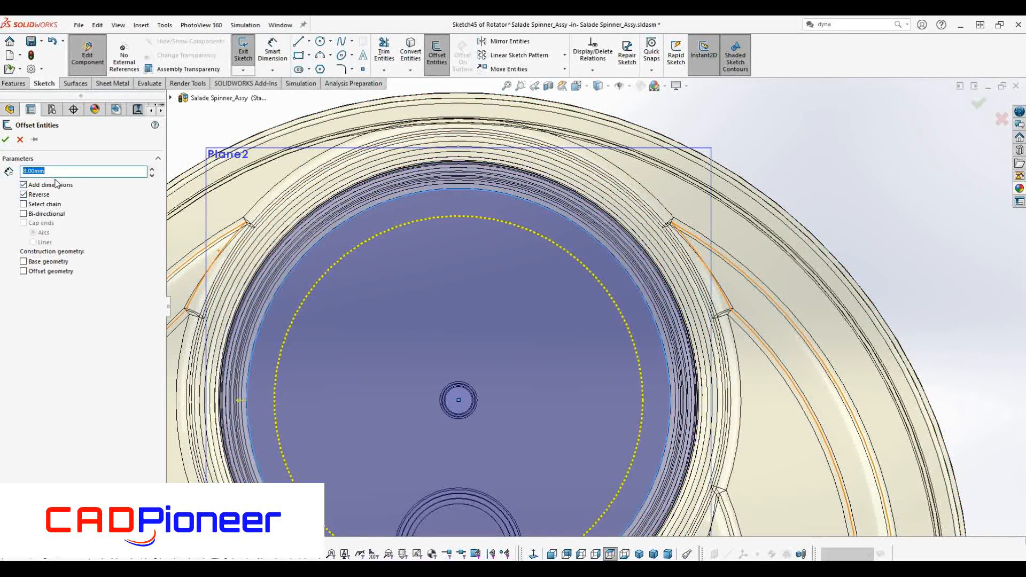
scroll(530, 453, up, 3)
scroll(540, 416, down, 5)
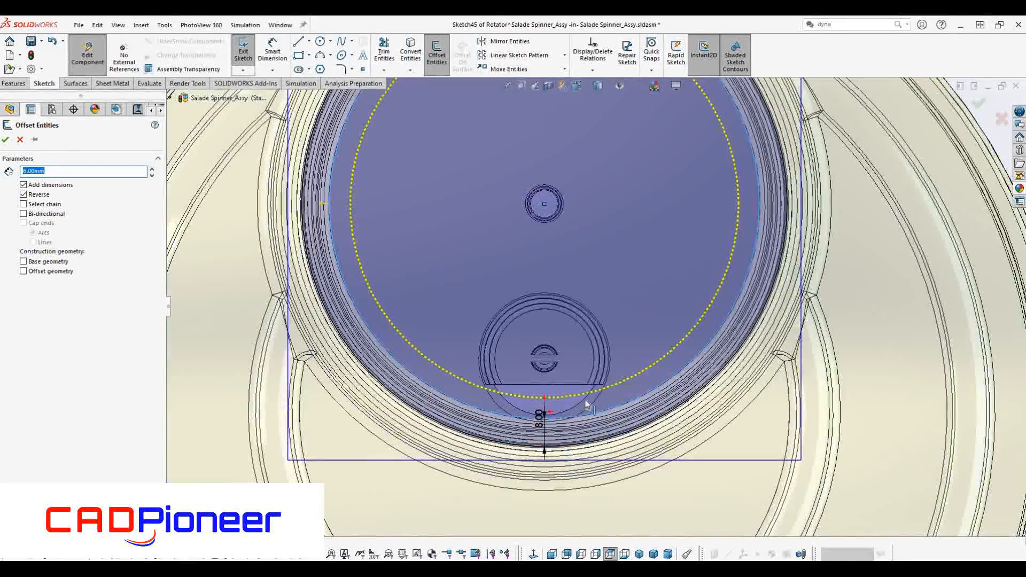
click(7, 143)
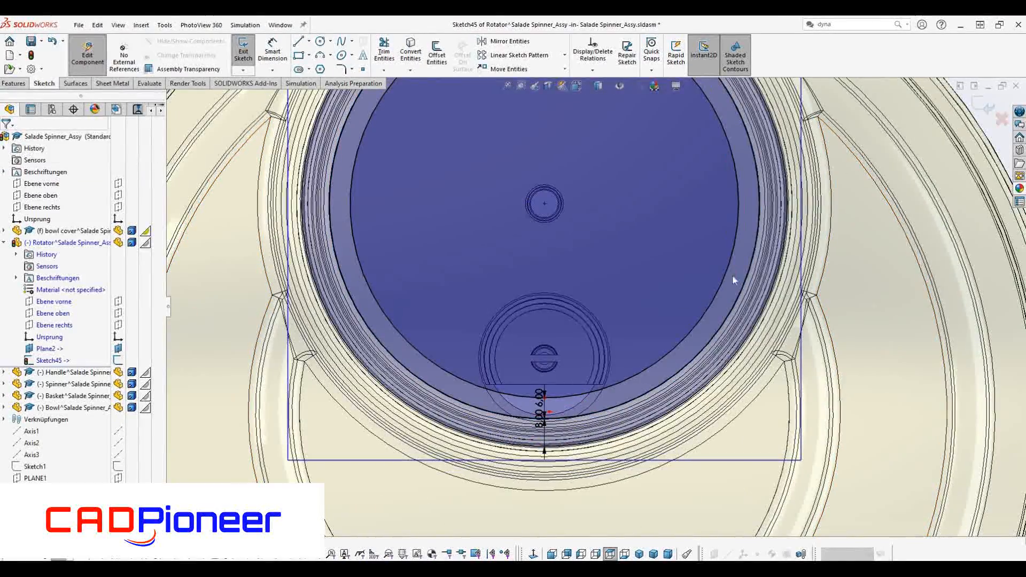
scroll(733, 280, up, 4)
click(985, 107)
Open the Rotator part in its own window and extrude the full outer circle 1.5 mm into a disc
right_click(67, 243)
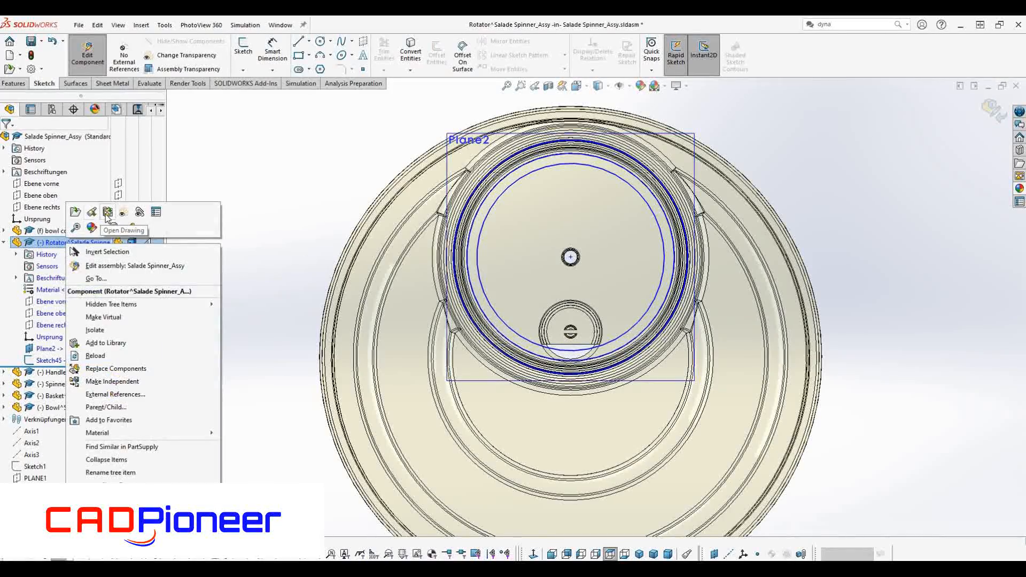
click(108, 212)
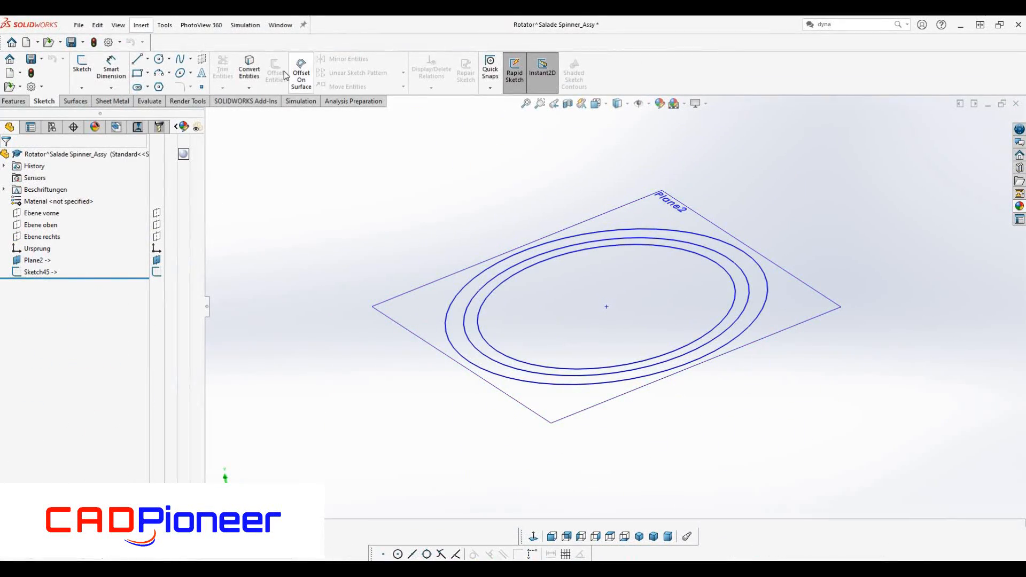
click(13, 101)
click(86, 70)
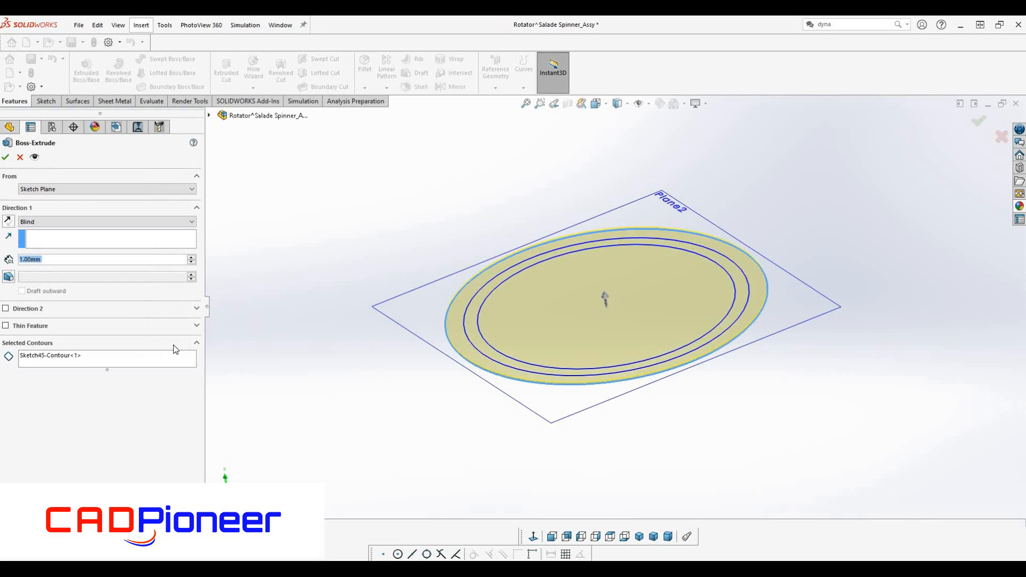
text(1.5)
key(Return)
click(7, 158)
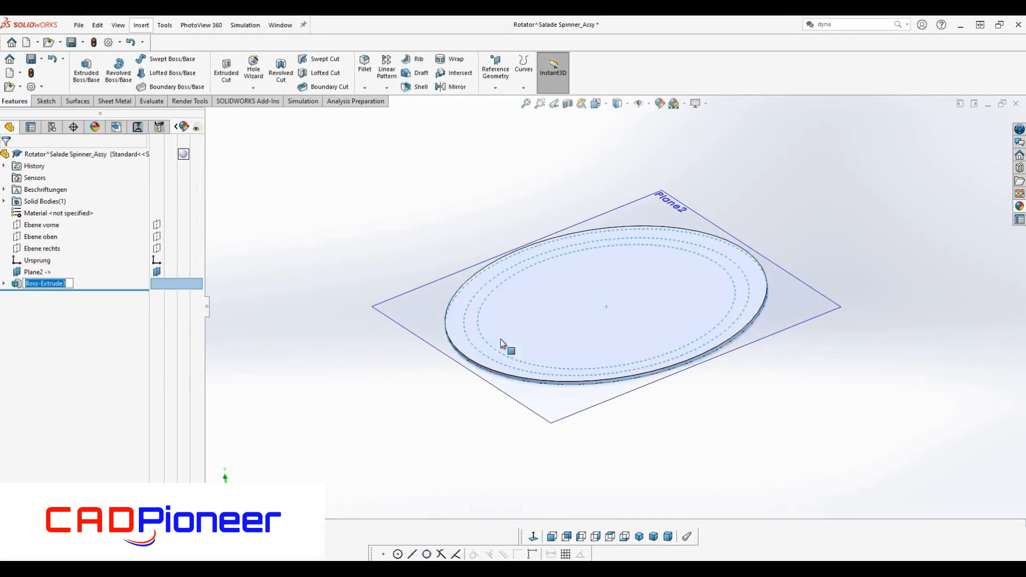
Show the disc's sketch and extrude the ring between its two inner circles 8 mm downward with a 1° draft
click(155, 296)
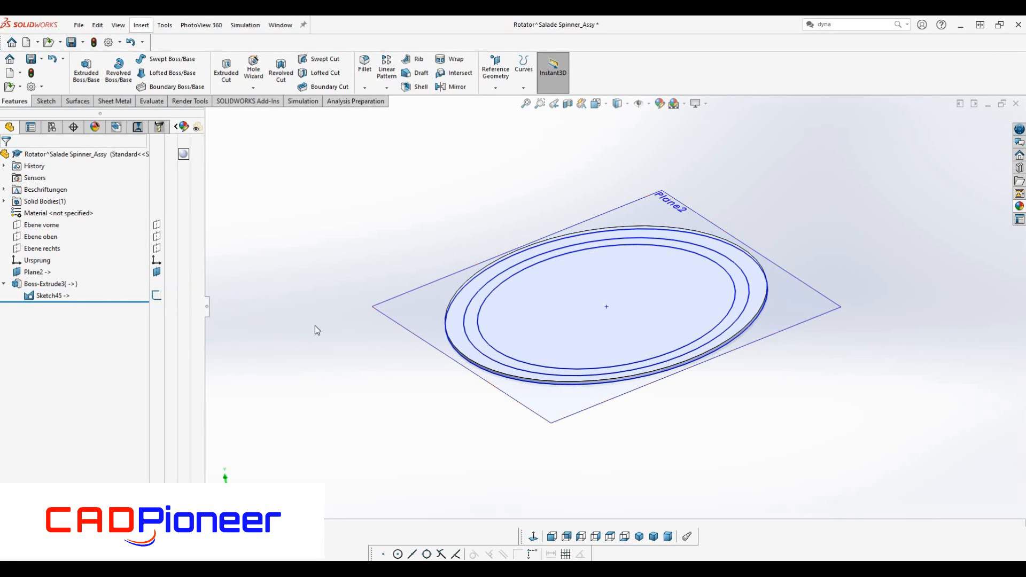
click(86, 70)
click(602, 297)
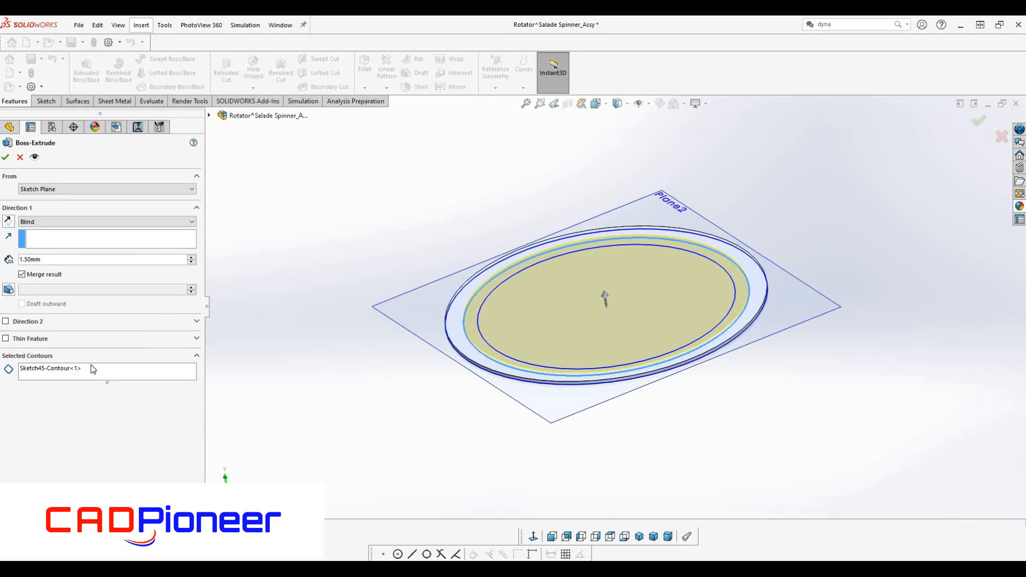
click(605, 297)
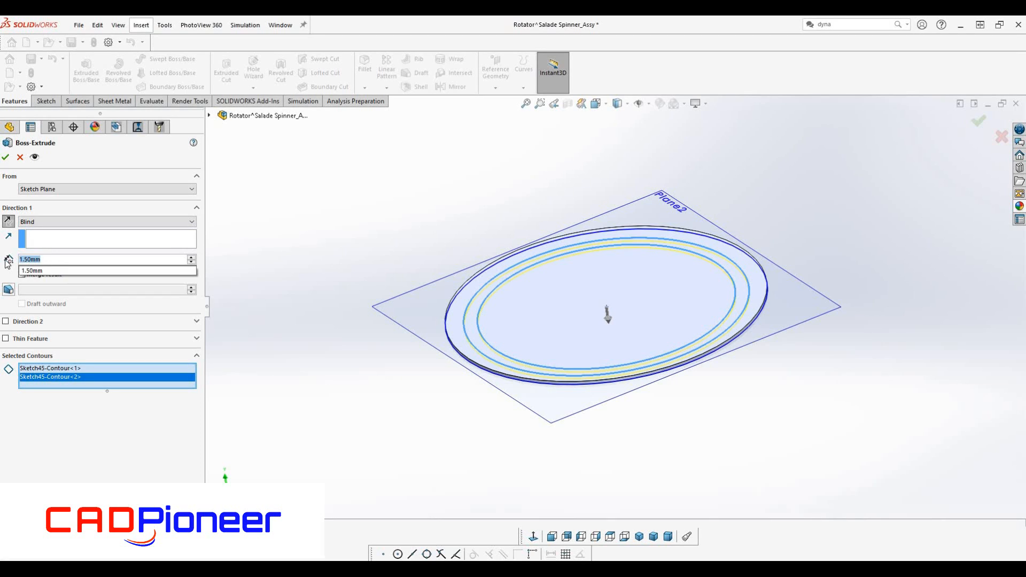
text(6)
key(Return)
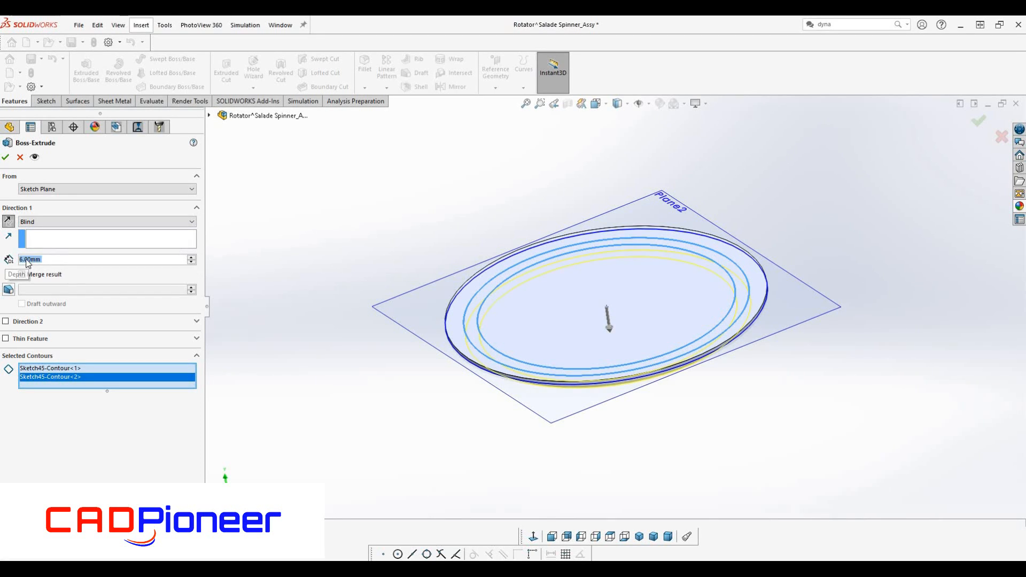
text(8)
key(Return)
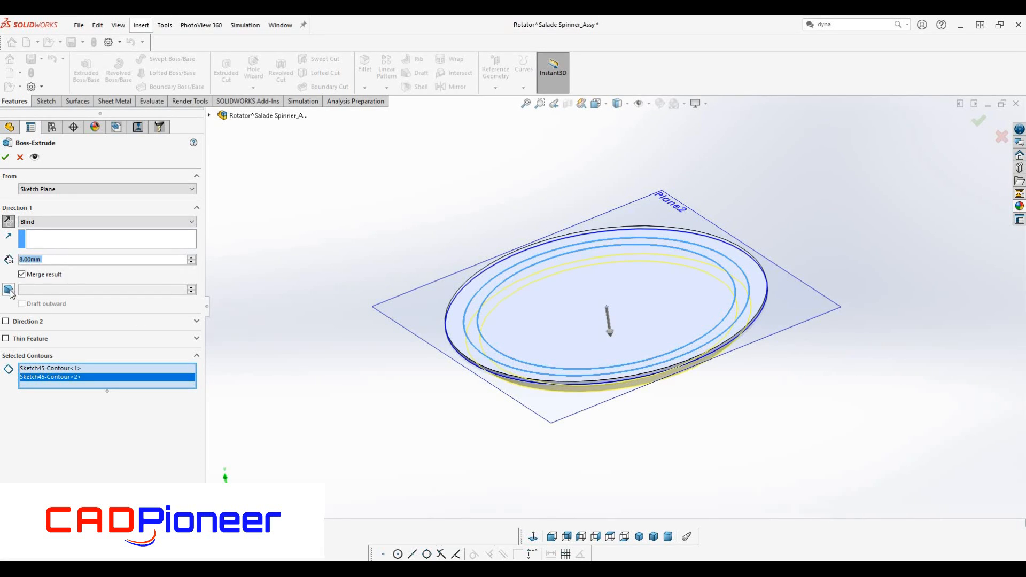
middle_drag(405, 321, 358, 262)
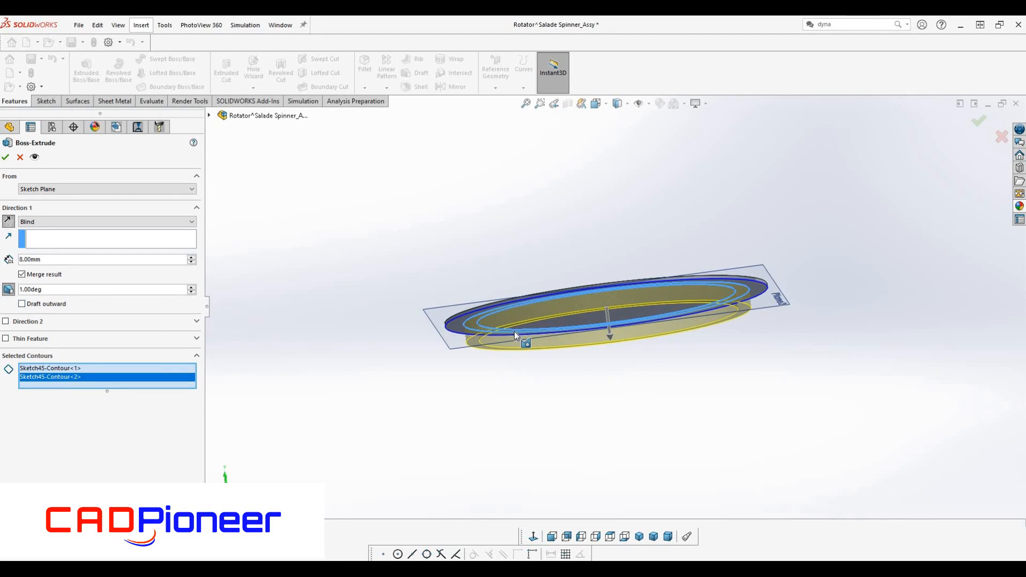
scroll(517, 335, down, 3)
Extrude the outer circle 3 mm downward as a thin feature, 1.5 mm thick inward with a 1° draft
click(156, 295)
click(89, 73)
click(432, 329)
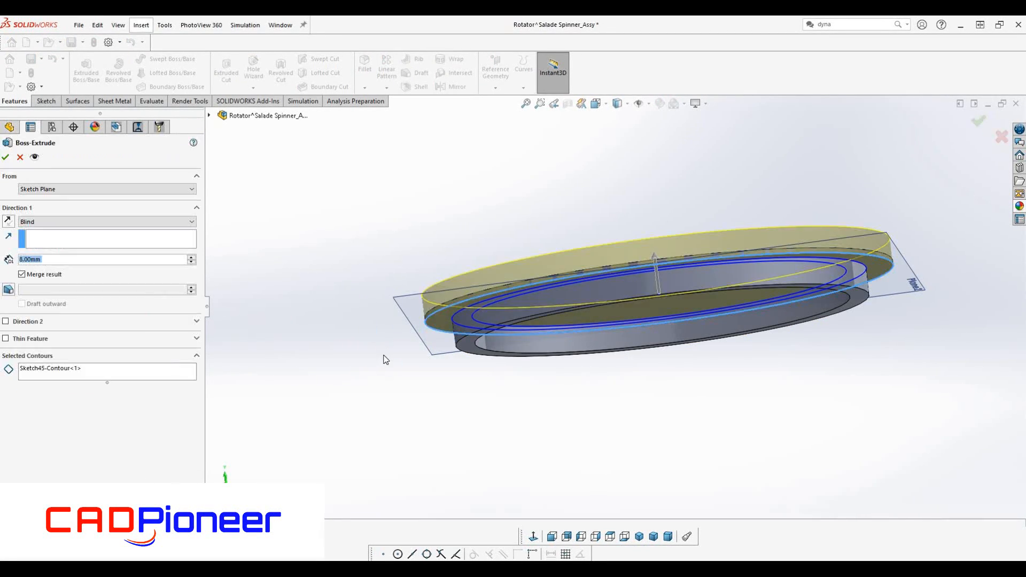
click(8, 221)
click(5, 338)
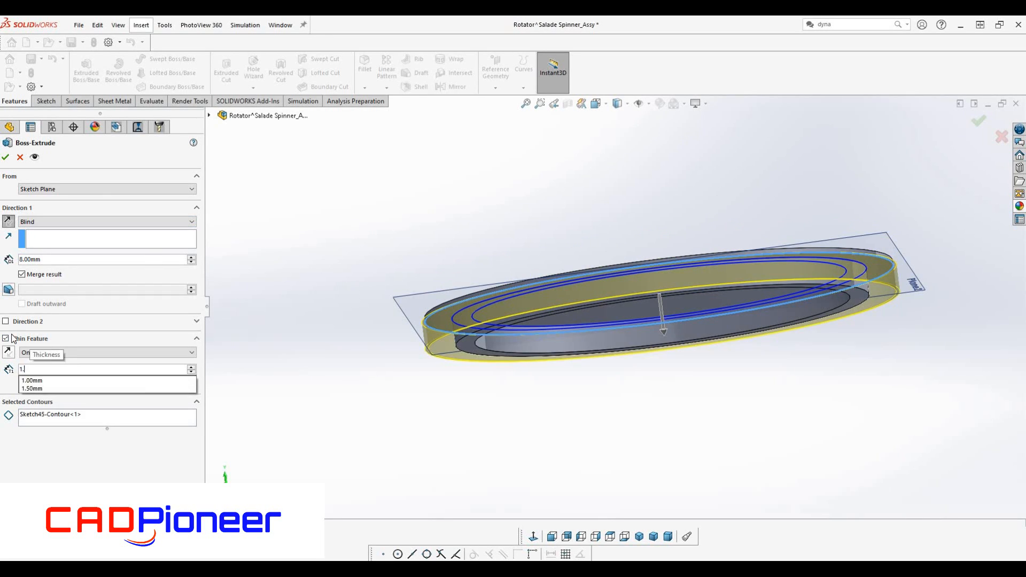
click(9, 353)
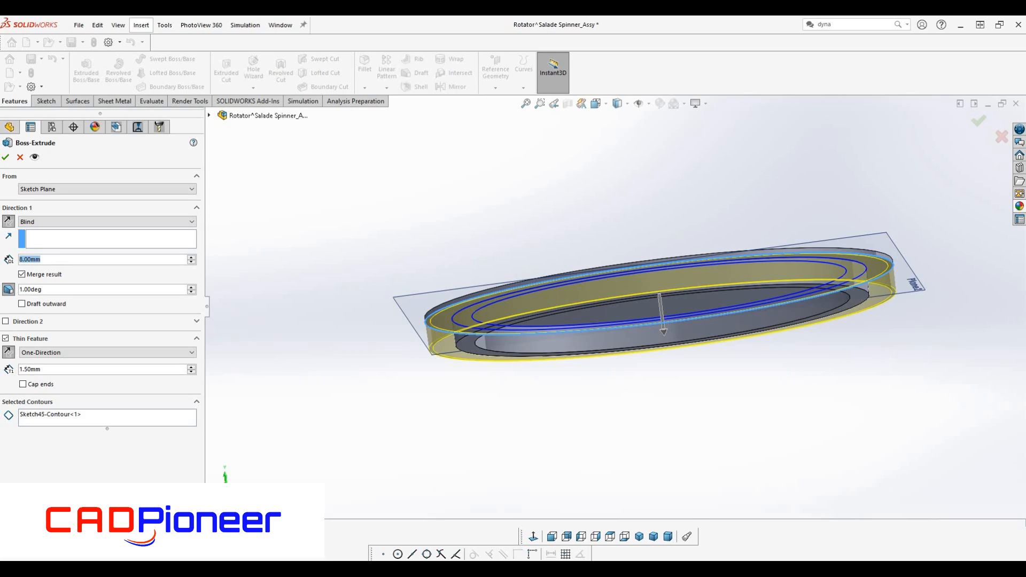
text(3)
key(Return)
click(6, 157)
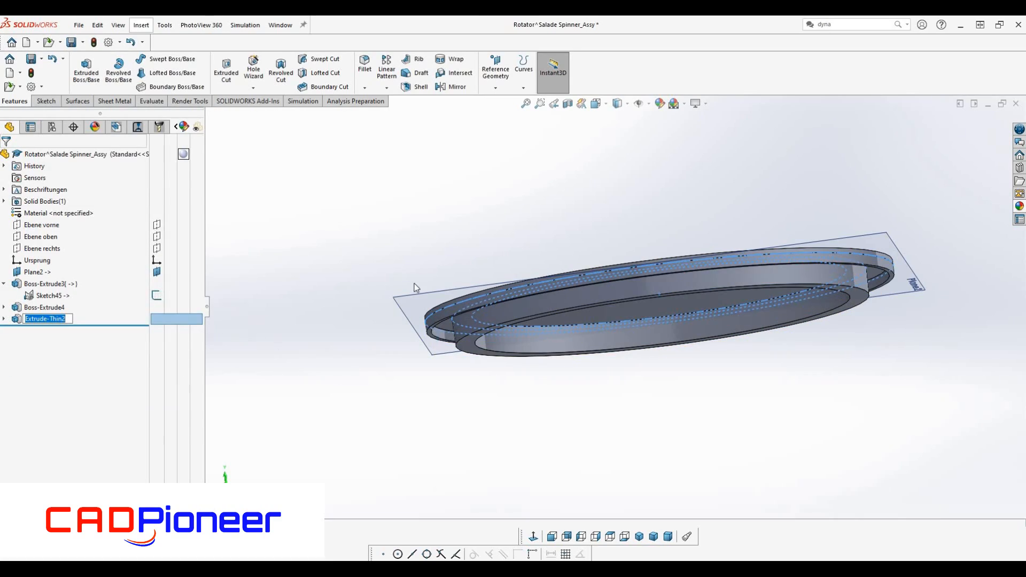
Try to start a new sketch on the disc's underside and convert the circular ring edges into it
scroll(620, 314, down, 3)
mouse_move(620, 313)
middle_down()
mouse_move(638, 327)
mouse_move(601, 225)
mouse_move(578, 240)
mouse_move(646, 216)
mouse_move(663, 239)
middle_up()
scroll(638, 327, up, 4)
click(664, 245)
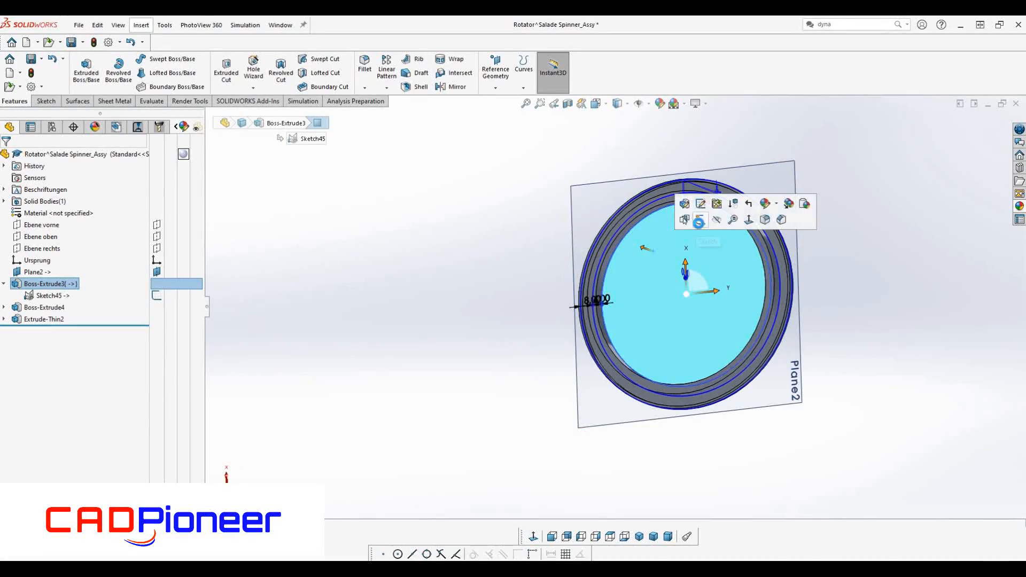
click(698, 222)
scroll(618, 170, down, 5)
click(485, 170)
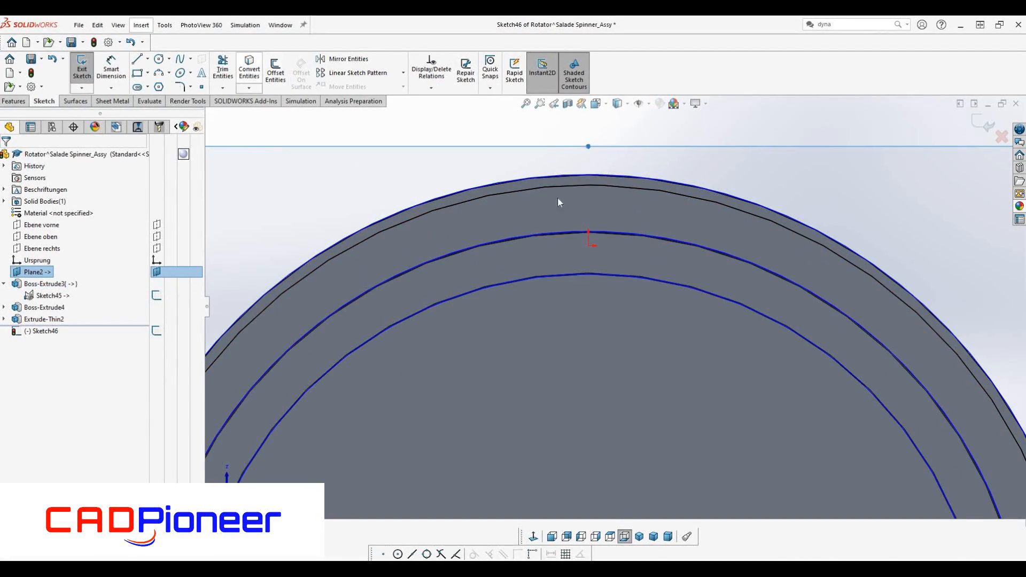
click(540, 235)
click(569, 274)
click(6, 157)
scroll(614, 304, up, 2)
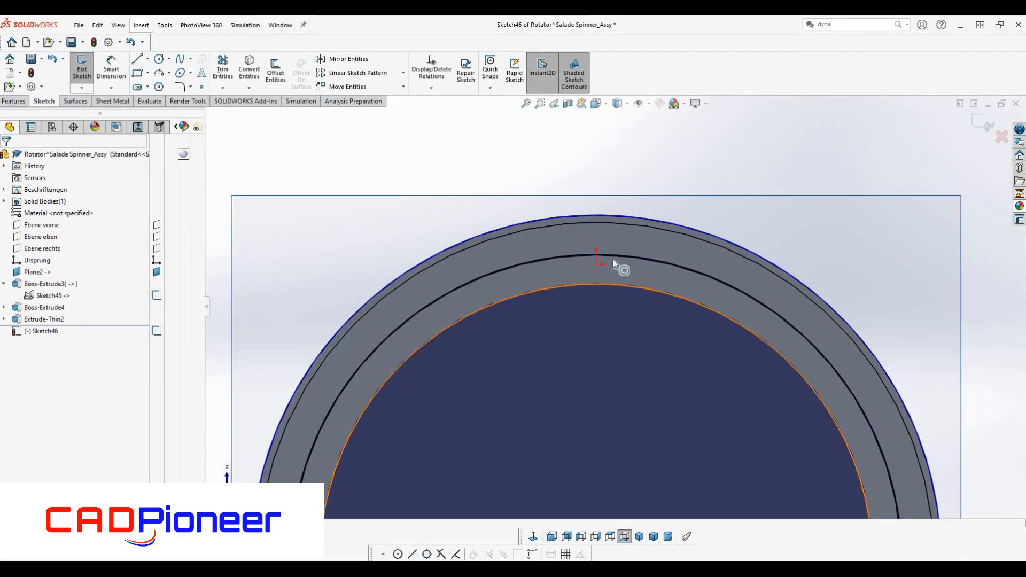
Try to sketch a vertical centerline ending at the origin and a circle about 1.8 mm in diameter just above it
scroll(626, 289, down, 5)
click(147, 59)
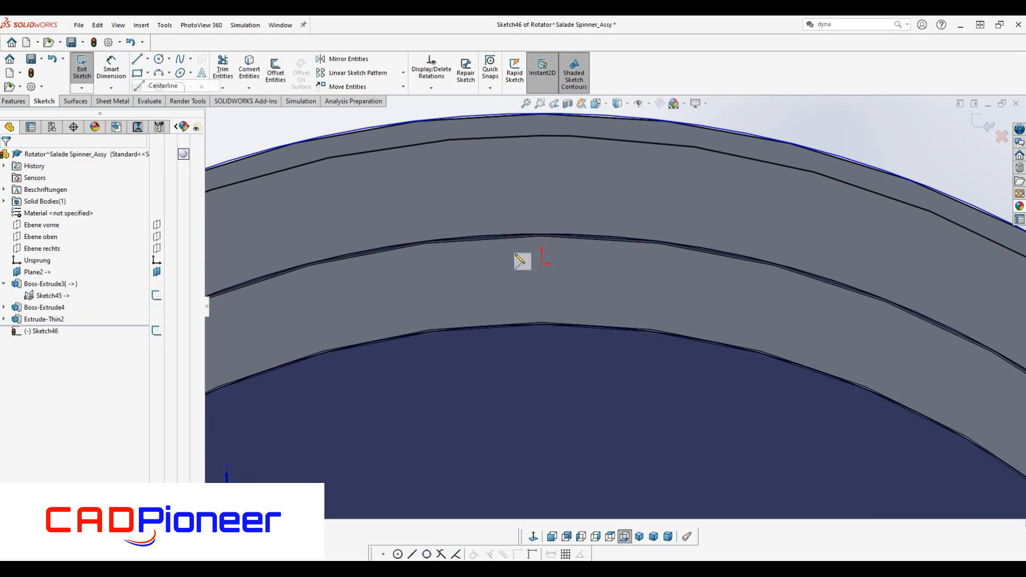
click(160, 84)
click(542, 407)
click(542, 264)
key(Escape)
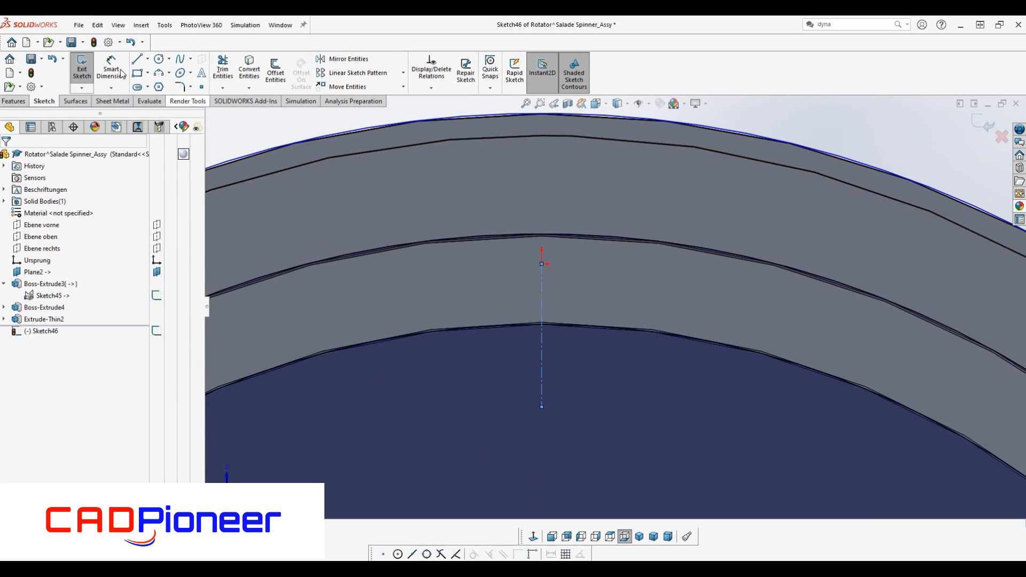
click(158, 58)
click(542, 244)
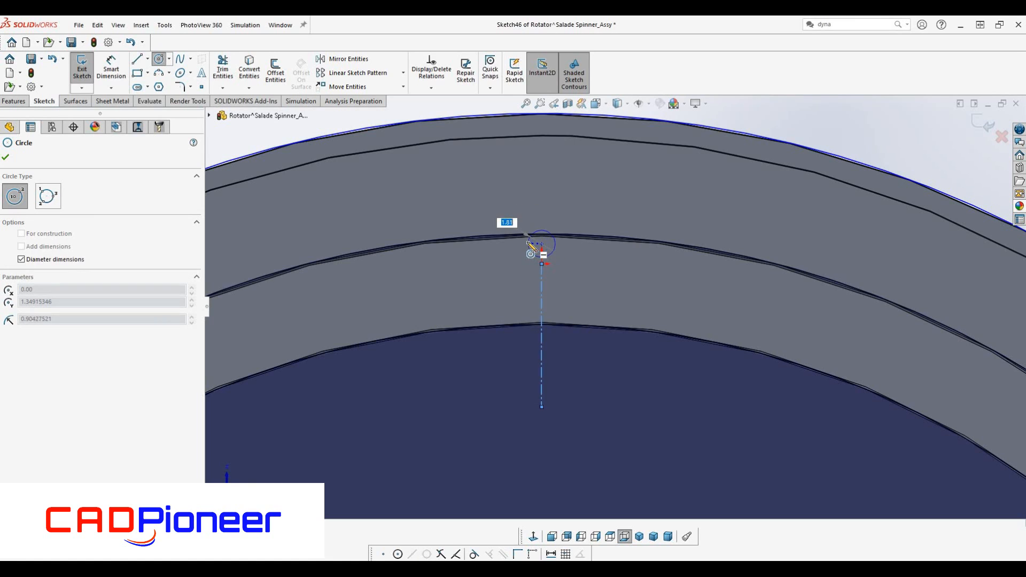
click(532, 253)
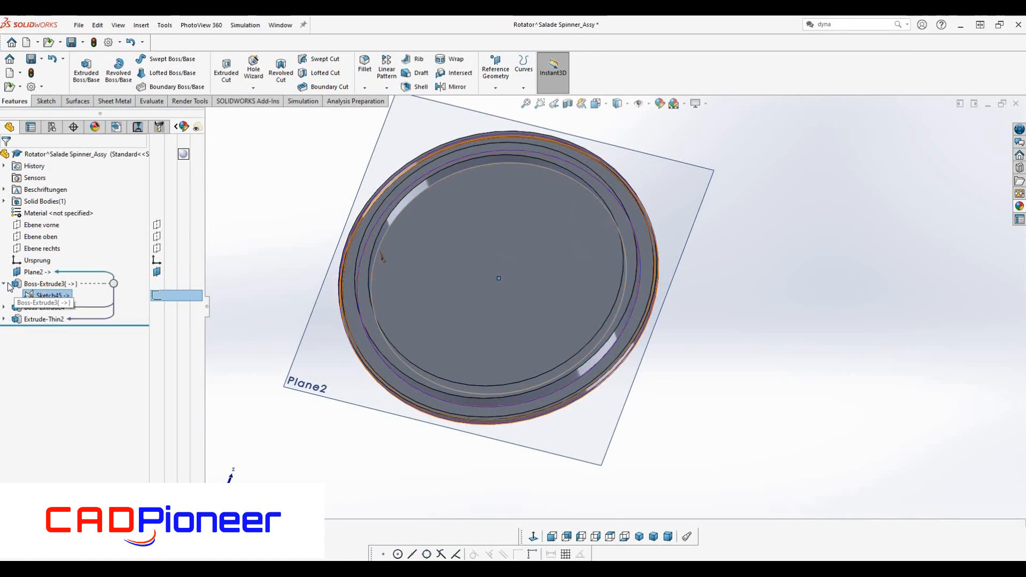
Edit the disc's base sketch, setting the offset between the two inner circles to 1.5 mm, and rebuild the part
click(4, 284)
click(45, 296)
click(57, 265)
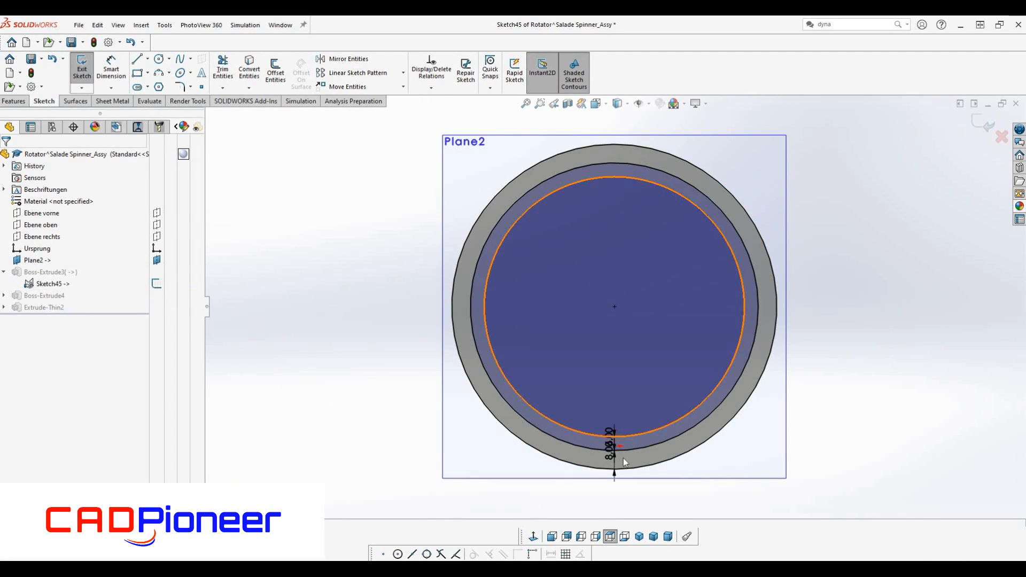
scroll(623, 460, down, 5)
double_click(486, 320)
text(1.5)
key(Return)
key(ctrl+b)
scroll(572, 330, up, 7)
scroll(568, 235, down, 5)
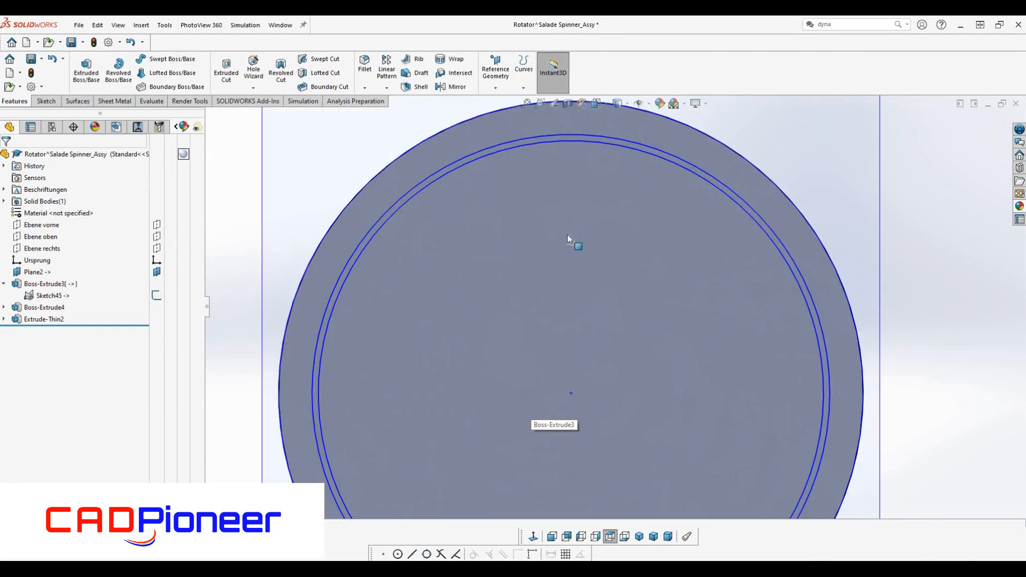
Sketch a tooth profile on the inner ring's underside, 5 mm deep with 45° between flanks, and make the flank tangent to the 1 mm diameter tip
scroll(568, 235, up, 3)
middle_drag(234, 400, 253, 360)
middle_drag(503, 284, 642, 262)
scroll(645, 235, down, 8)
click(655, 214)
click(694, 174)
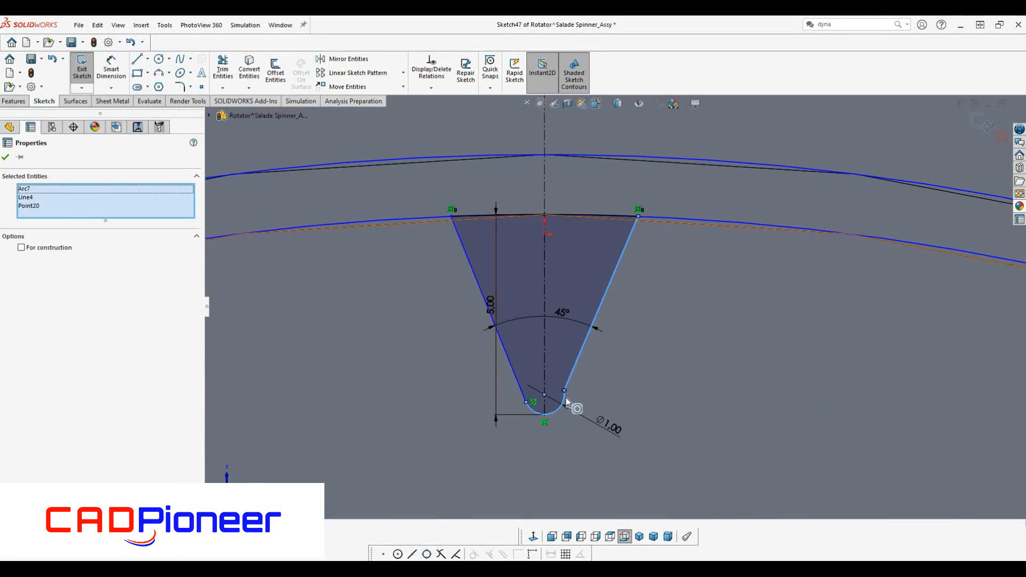
key(Escape)
click(565, 395)
ctrl+click(570, 376)
click(603, 329)
click(5, 157)
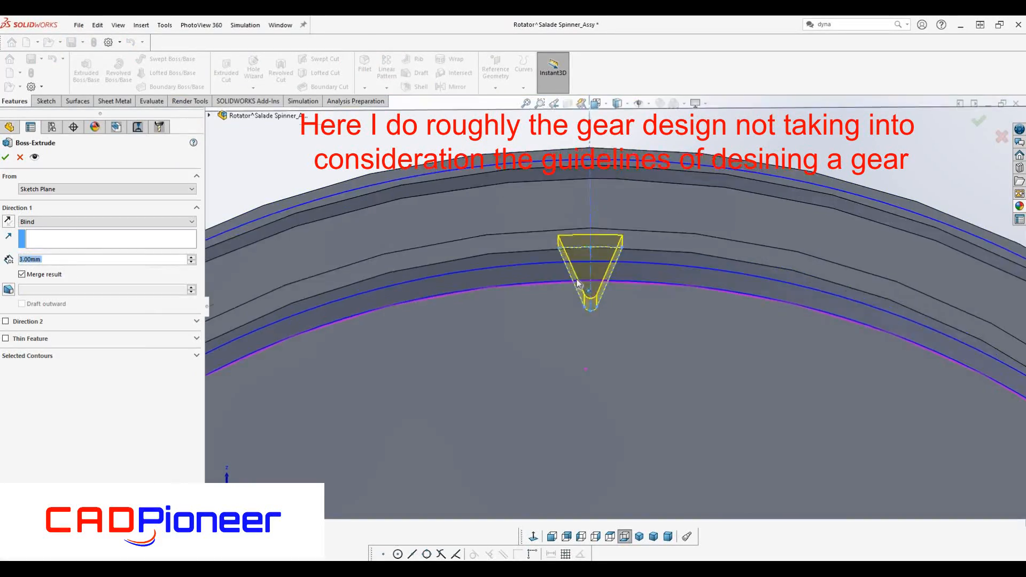
Extrude the tooth profile up to the disc's flat underside face
click(51, 222)
click(48, 259)
click(454, 369)
right_click(444, 279)
Circular-pattern the extruded tooth around the inner ring's face with 80 equally spaced instances over 360°
scroll(516, 347, up, 5)
click(387, 88)
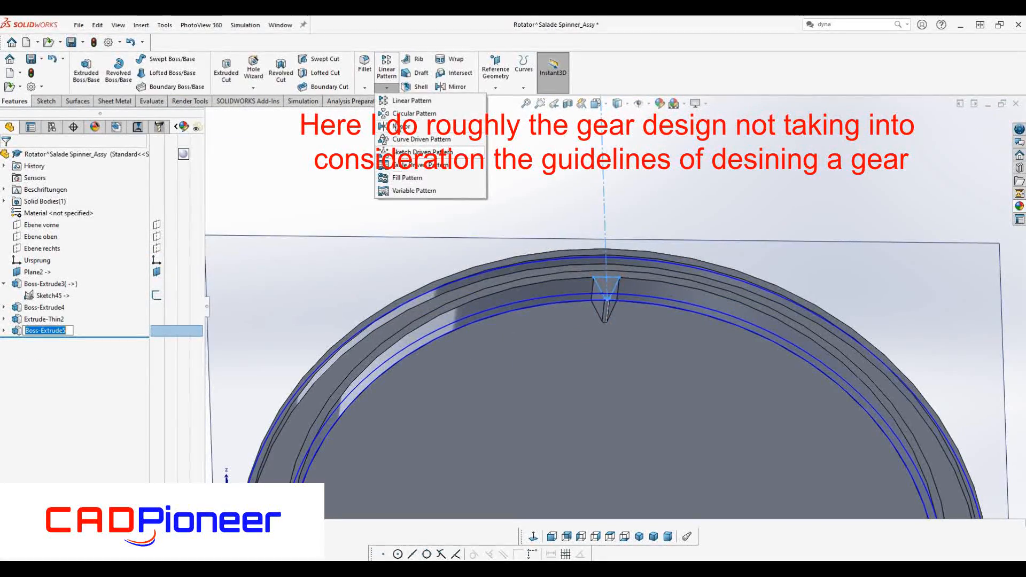
click(405, 113)
scroll(556, 300, down, 10)
click(517, 315)
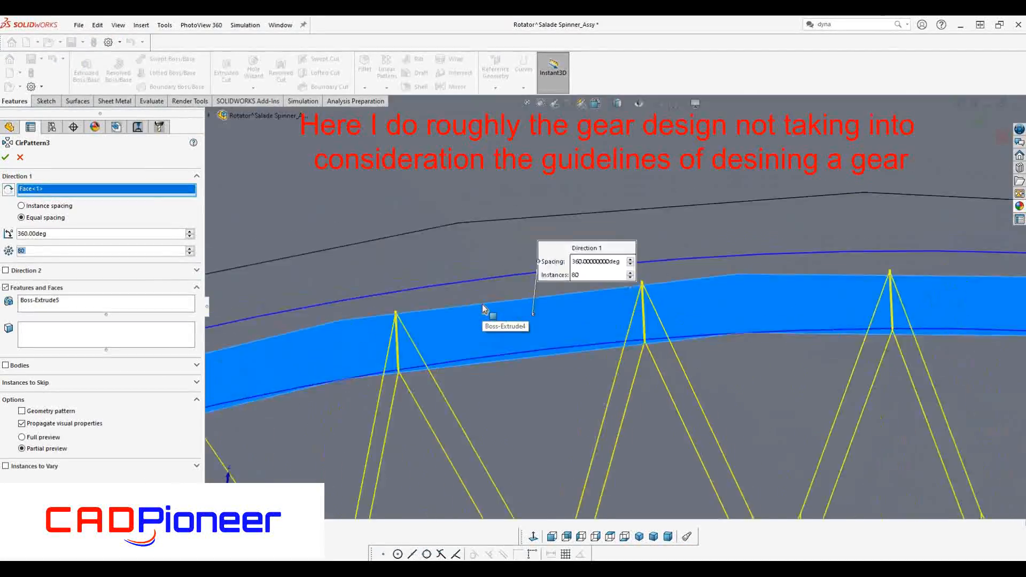
scroll(483, 309, up, 4)
click(5, 157)
Fillet all the root edges between the gear teeth with a 0.5 mm radius
click(364, 64)
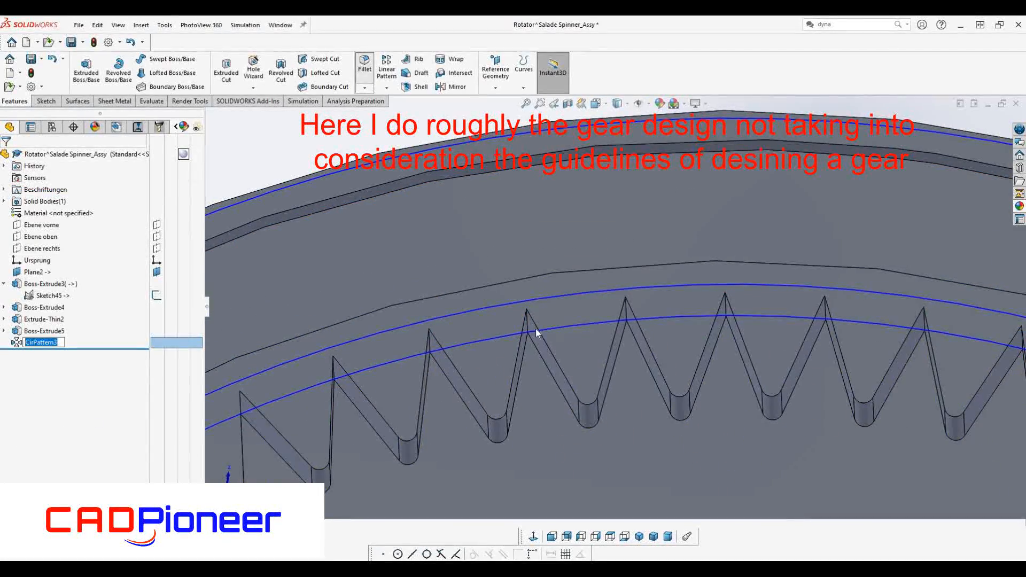
click(527, 323)
click(559, 289)
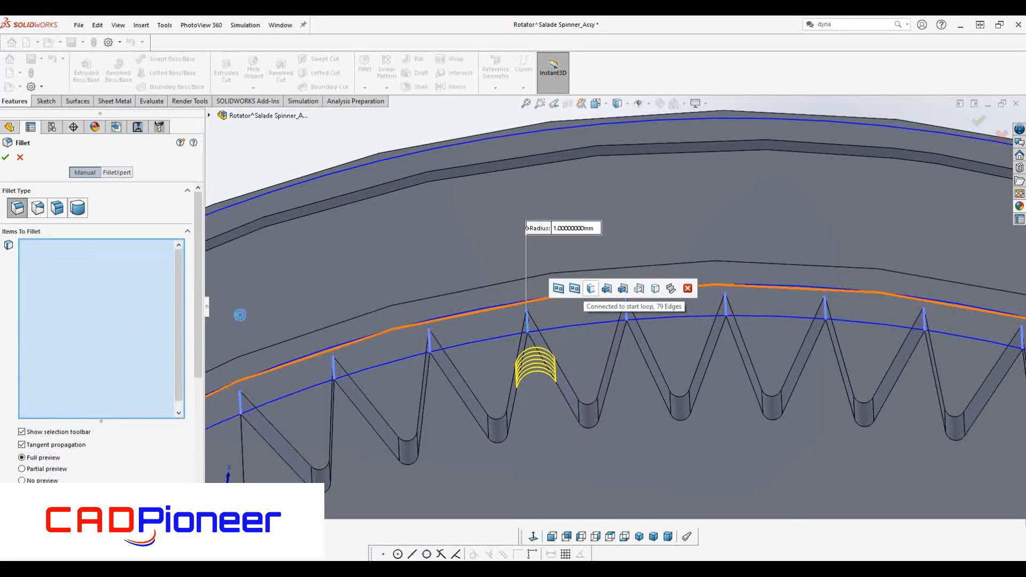
drag(178, 310, 179, 324)
drag(196, 366, 197, 411)
double_click(31, 445)
text(0.5)
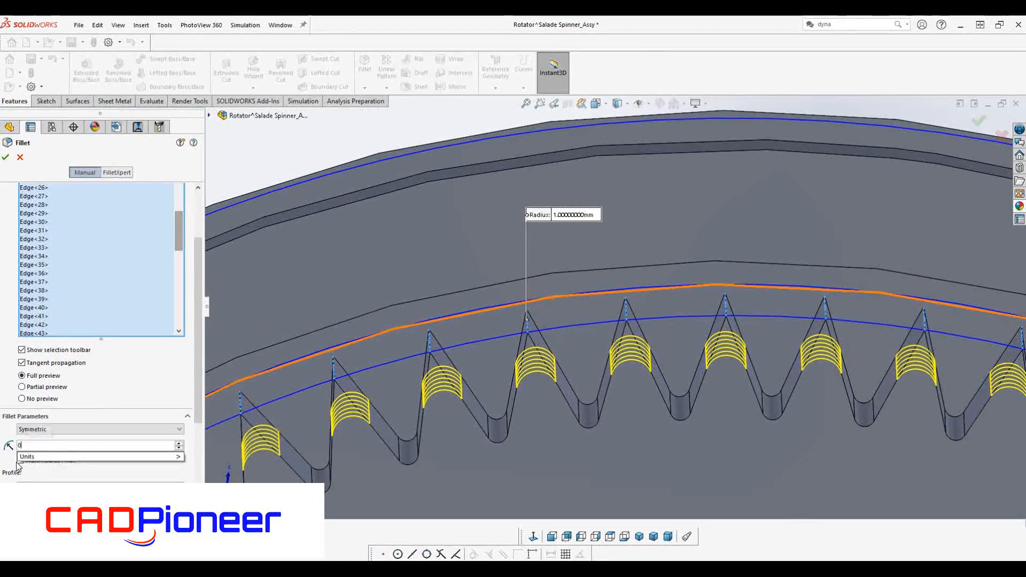
key(Return)
click(6, 157)
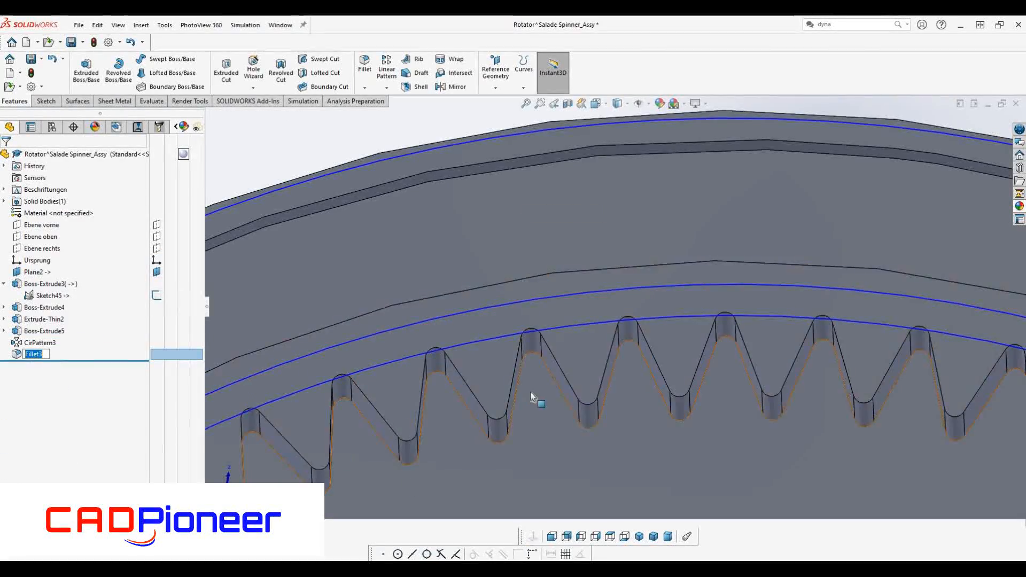
Sketch a 30 mm diameter circle on the disc's top face, centred 50 mm from the disc's centre on a vertical centerline
scroll(532, 393, up, 10)
middle_drag(578, 372, 545, 439)
scroll(636, 350, down, 4)
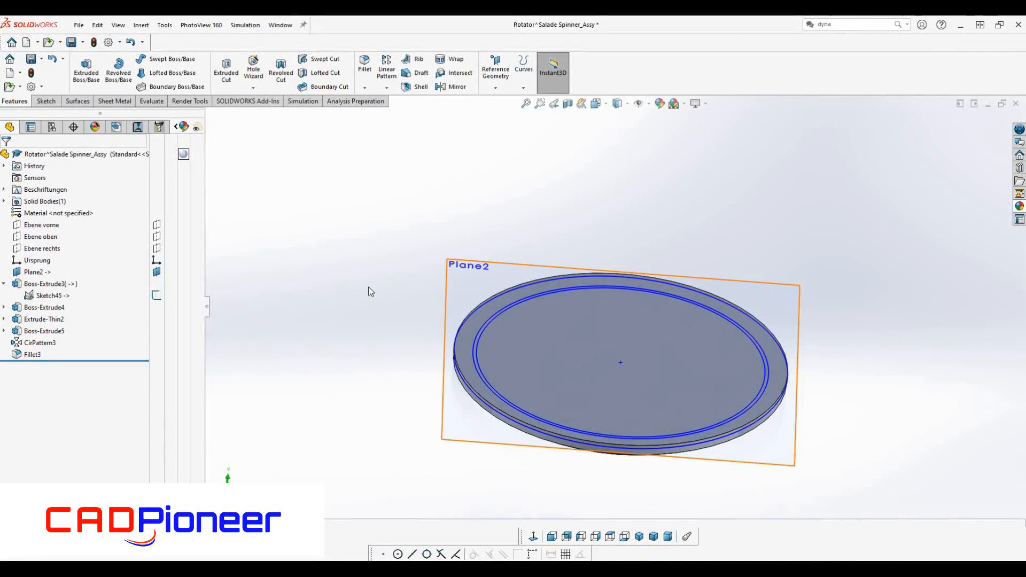
click(612, 315)
click(662, 284)
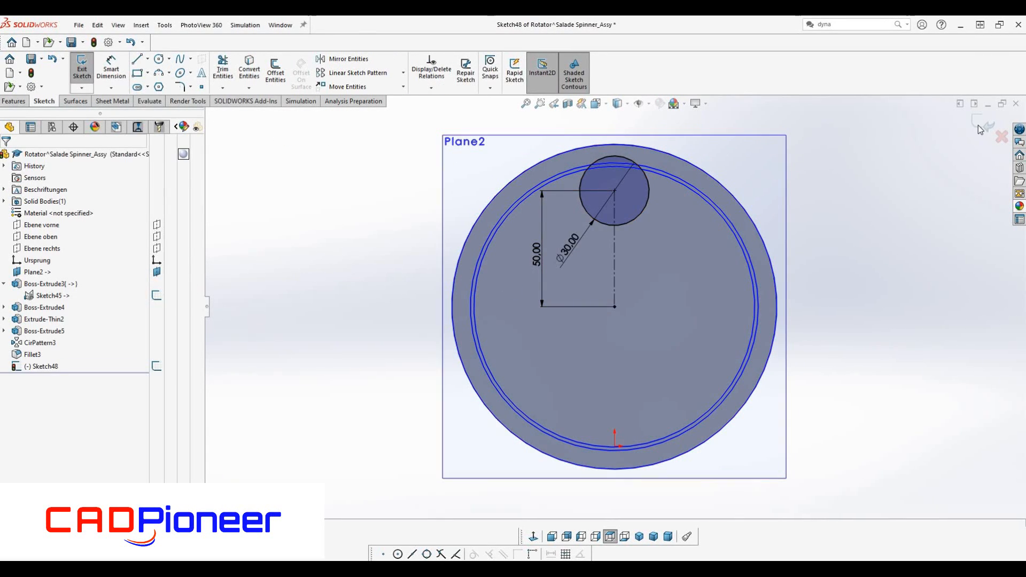
Sweep a 2 mm circular profile along the 30 mm circle as a separate body
mouse_move(513, 289)
middle_down()
mouse_move(534, 220)
mouse_move(497, 187)
middle_up()
click(161, 59)
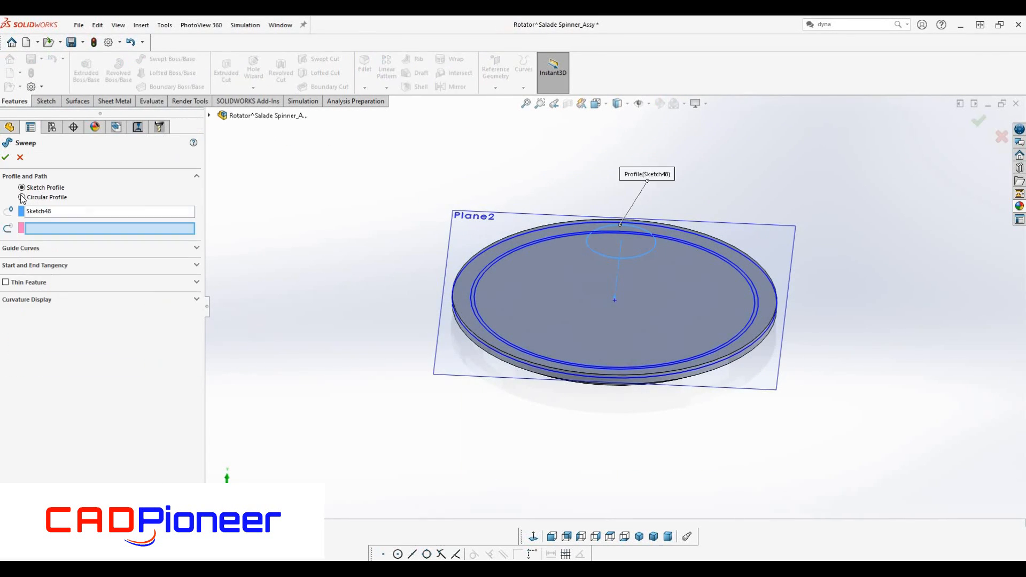
click(23, 197)
click(615, 225)
click(5, 157)
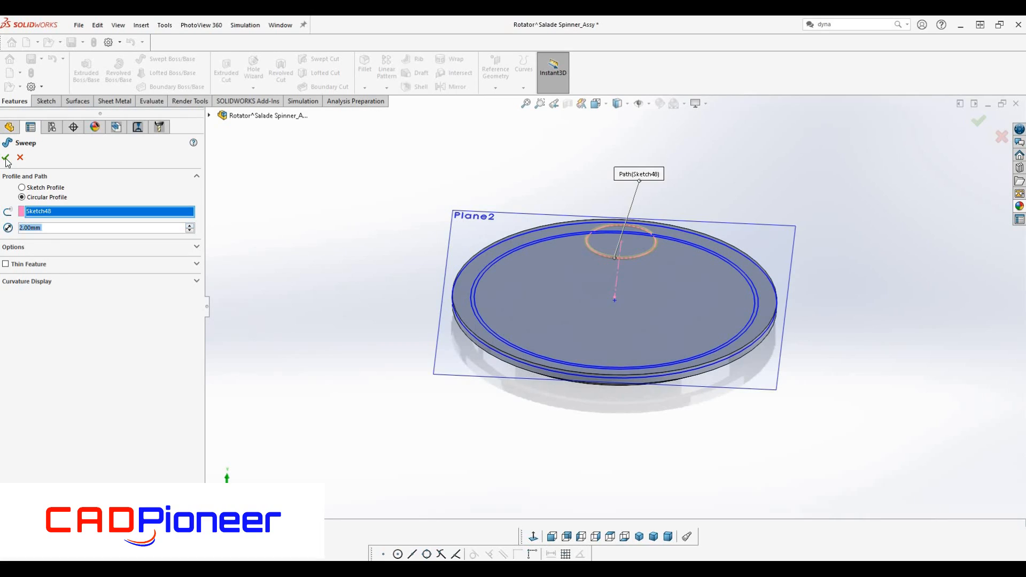
middle_drag(360, 291, 348, 133)
click(162, 59)
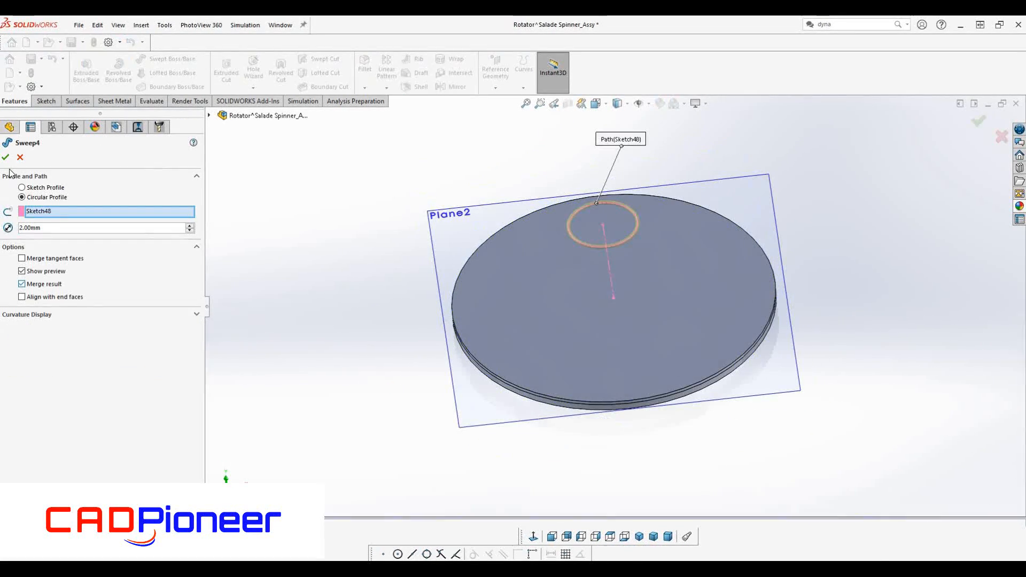
Start a sketch on the disc's top face and draw a circle about 121 mm in diameter from the disc's centre
right_click(531, 315)
click(556, 302)
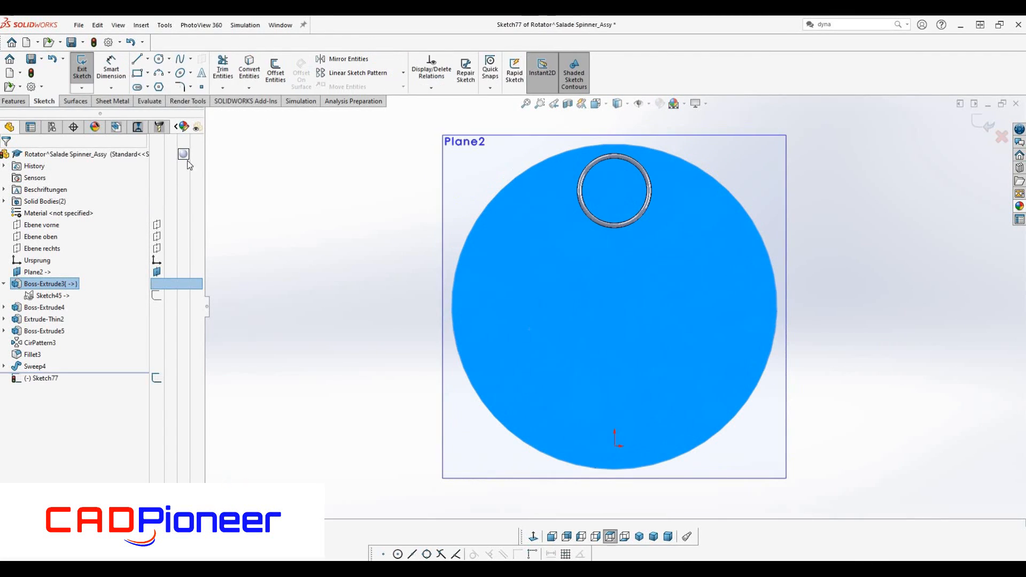
click(159, 60)
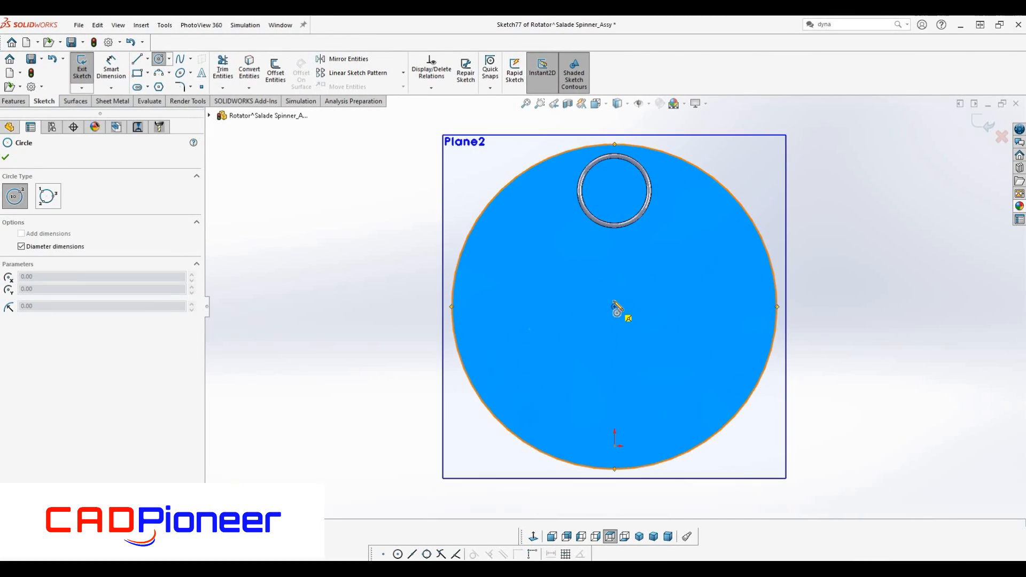
click(614, 307)
key(Escape)
key(Return)
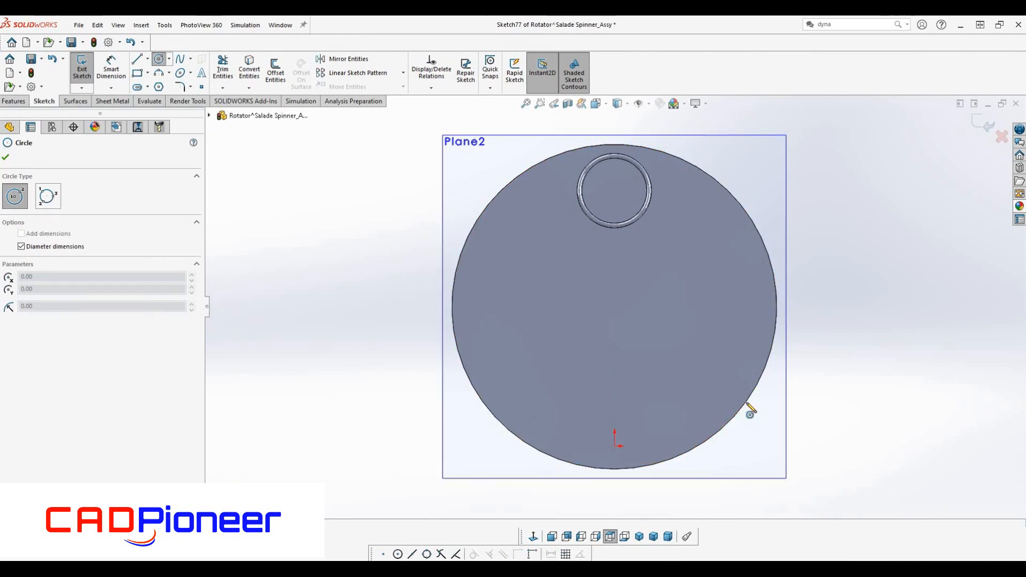
click(614, 307)
click(554, 214)
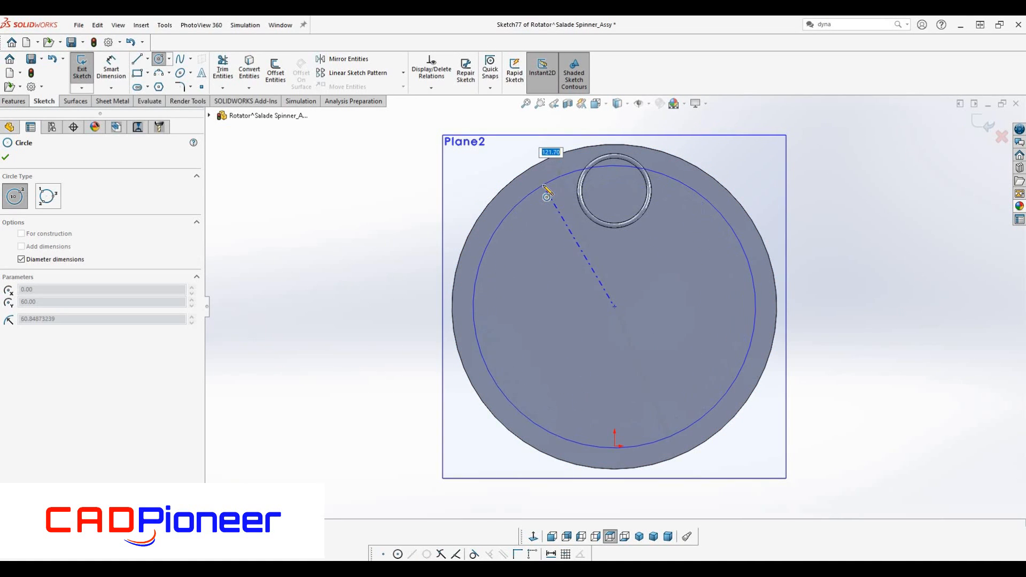
click(545, 186)
Set the large circle's diameter to 120 mm and close the sketch
key(d)
click(506, 215)
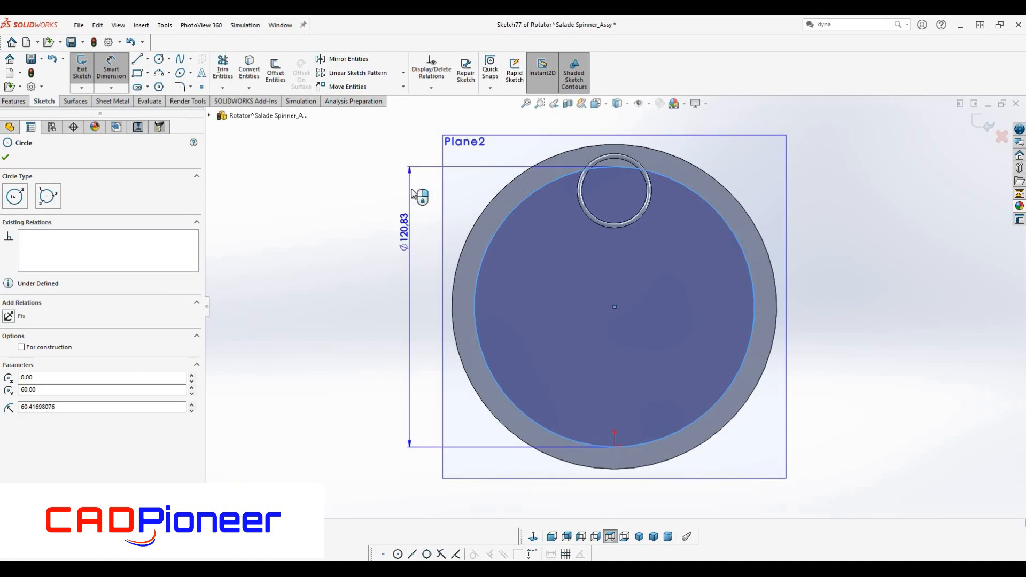
click(419, 182)
text(120)
key(Return)
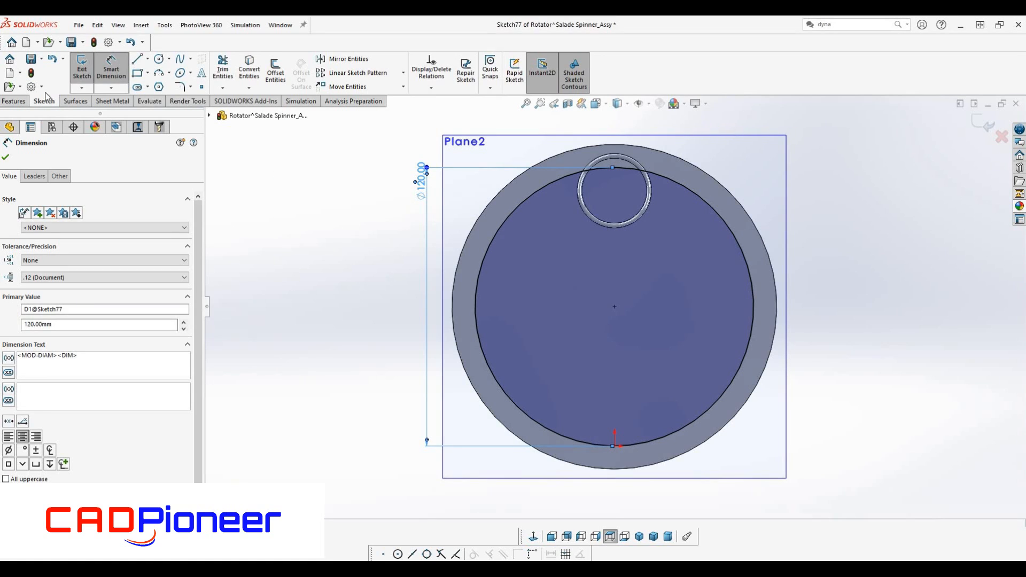
click(12, 155)
click(81, 68)
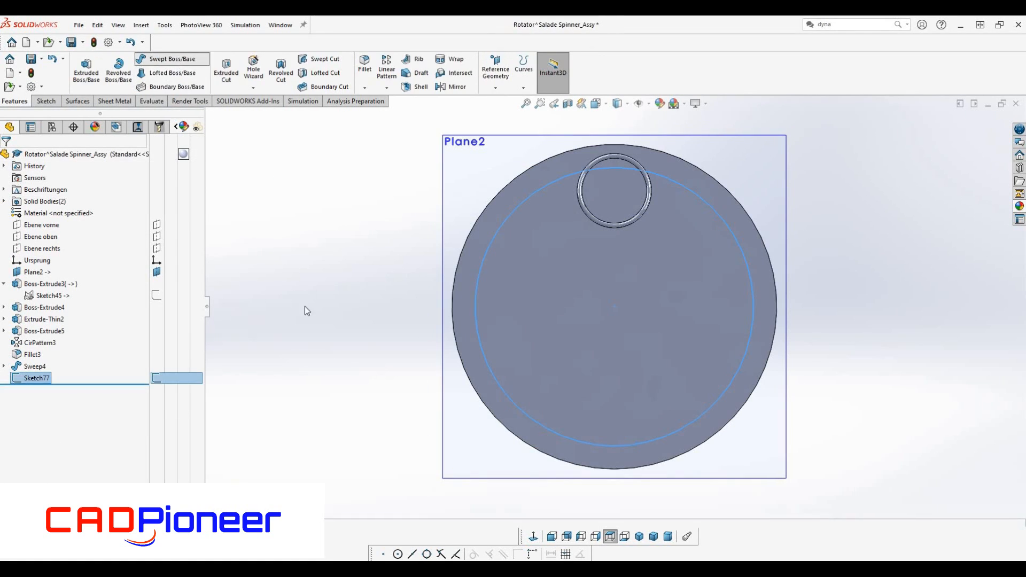
Sweep a 1.5 mm circular profile along the 120 mm circle without merging the result
click(59, 197)
click(491, 242)
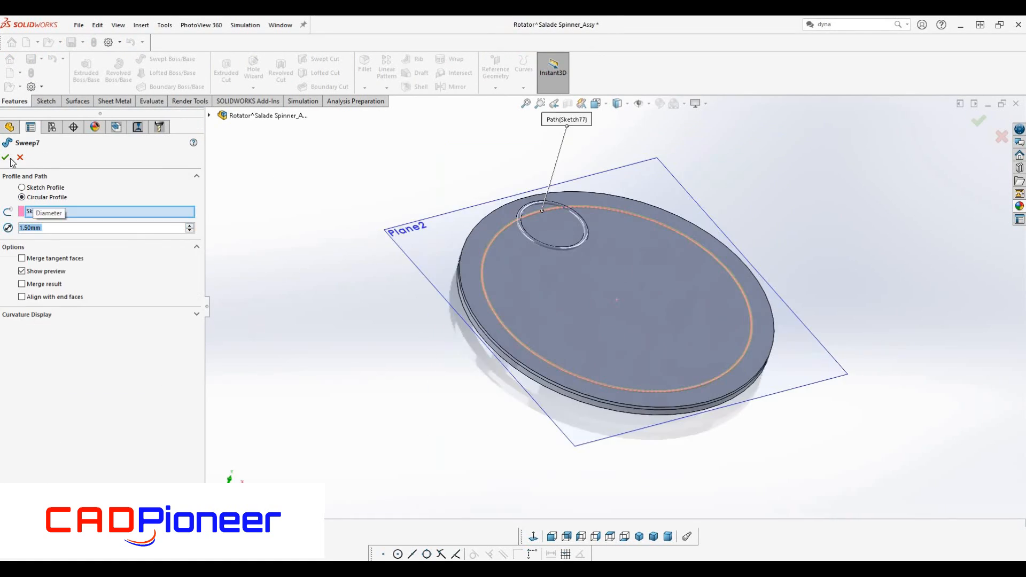
key(Return)
Intersect the two swept rings, excluding the portion of the large ring inside the small ring
click(455, 72)
click(529, 238)
click(92, 279)
click(547, 210)
click(6, 158)
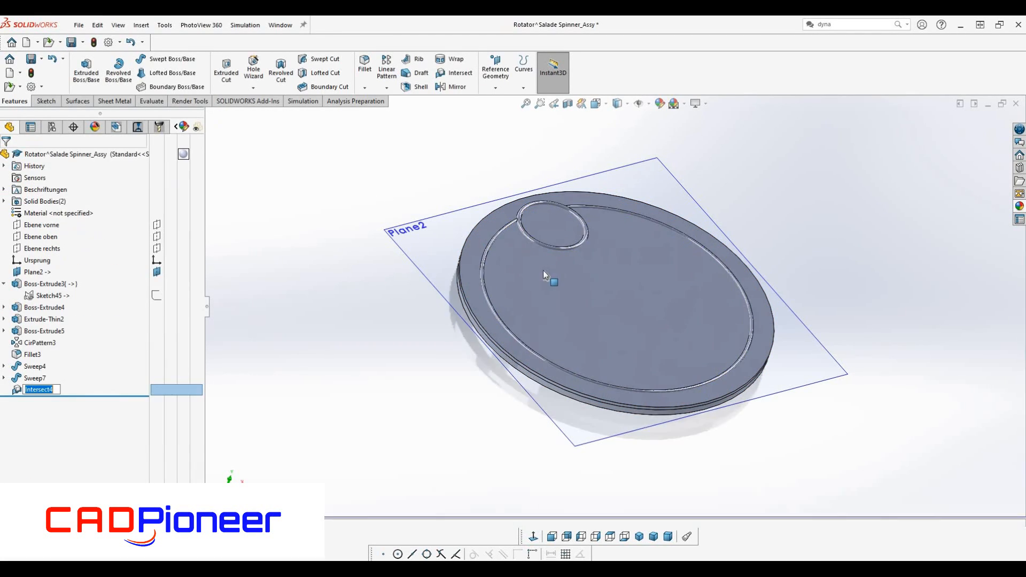
Combine the toothed disc and the trimmed ring body using the Add operation
scroll(543, 275, down, 3)
click(141, 25)
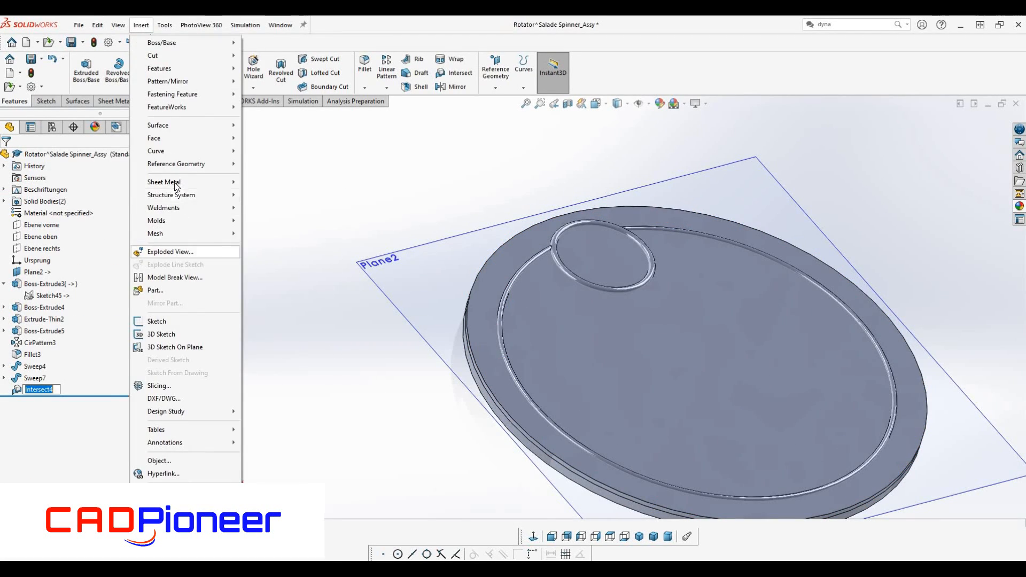
mouse_move(159, 69)
click(278, 303)
click(564, 268)
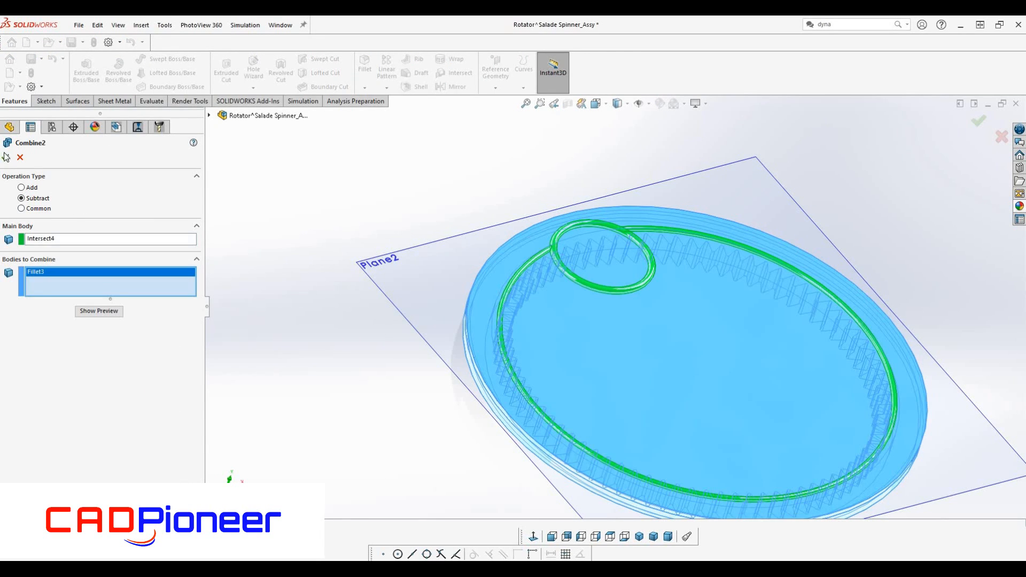
click(22, 187)
click(503, 339)
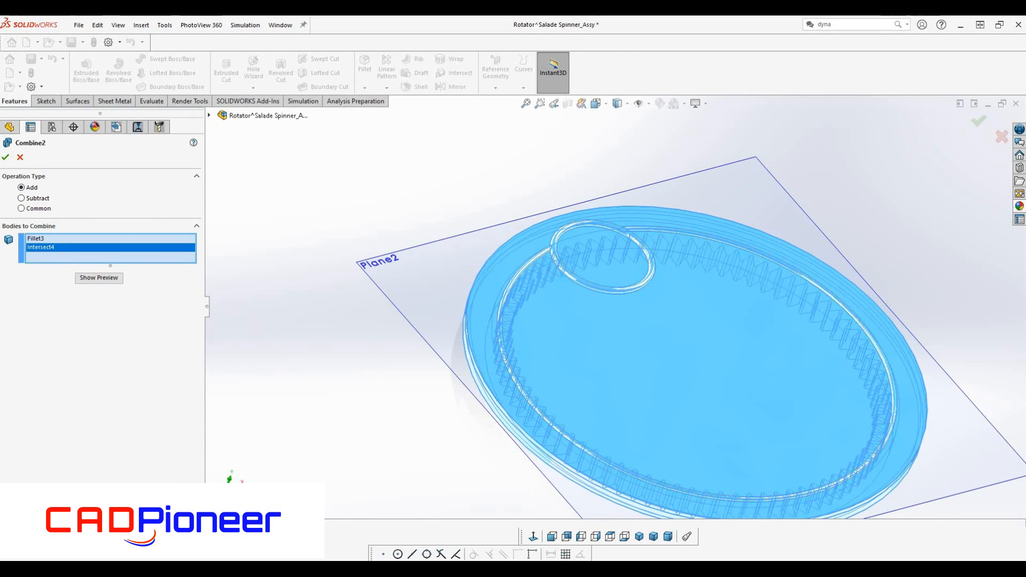
click(5, 158)
Start a sketch on the face inside the small ring and draw a concentric circle about 9.8 mm in diameter
scroll(555, 316, up, 4)
middle_drag(615, 249, 569, 249)
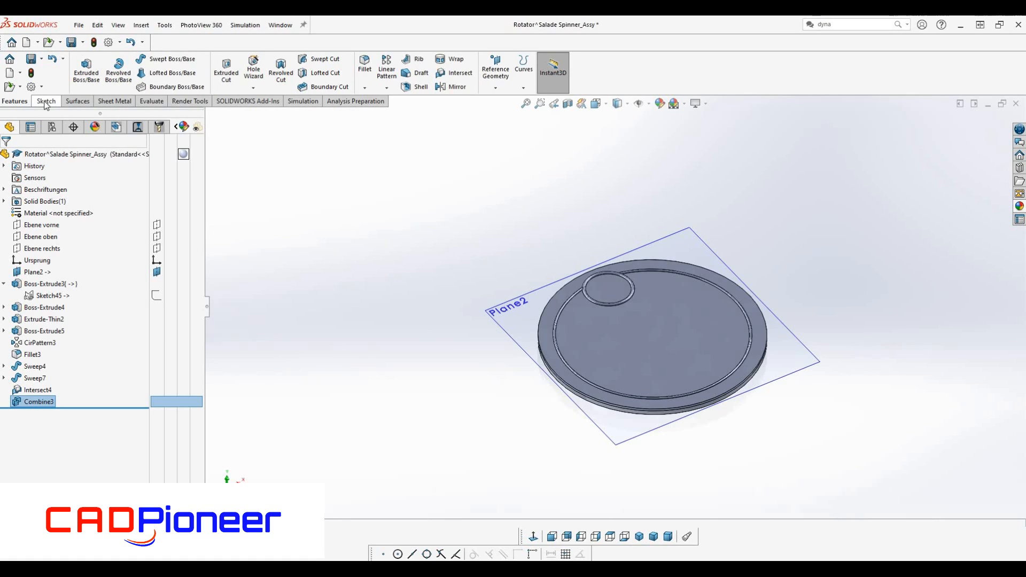
click(615, 291)
click(664, 259)
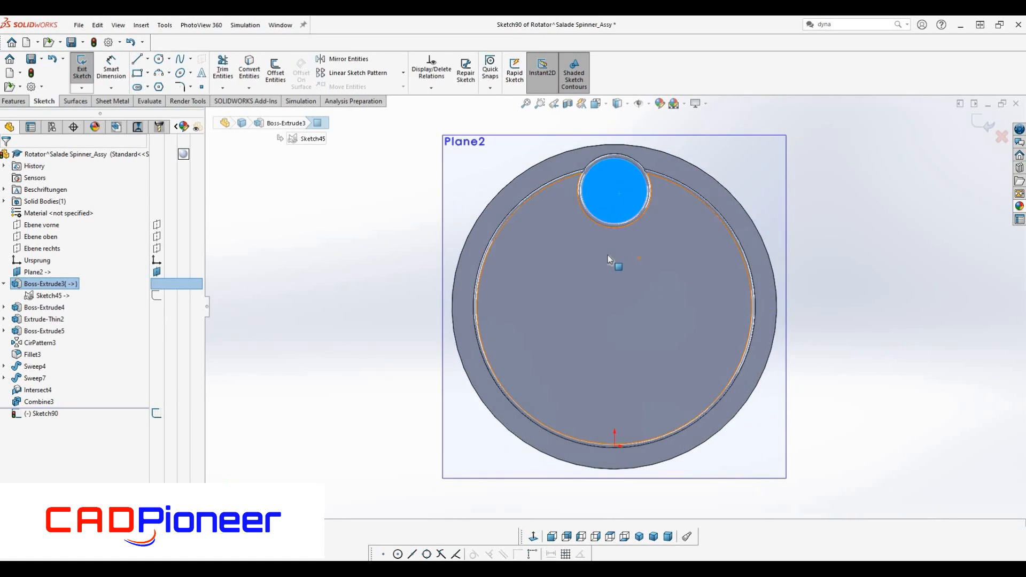
scroll(612, 230, down, 2)
click(158, 59)
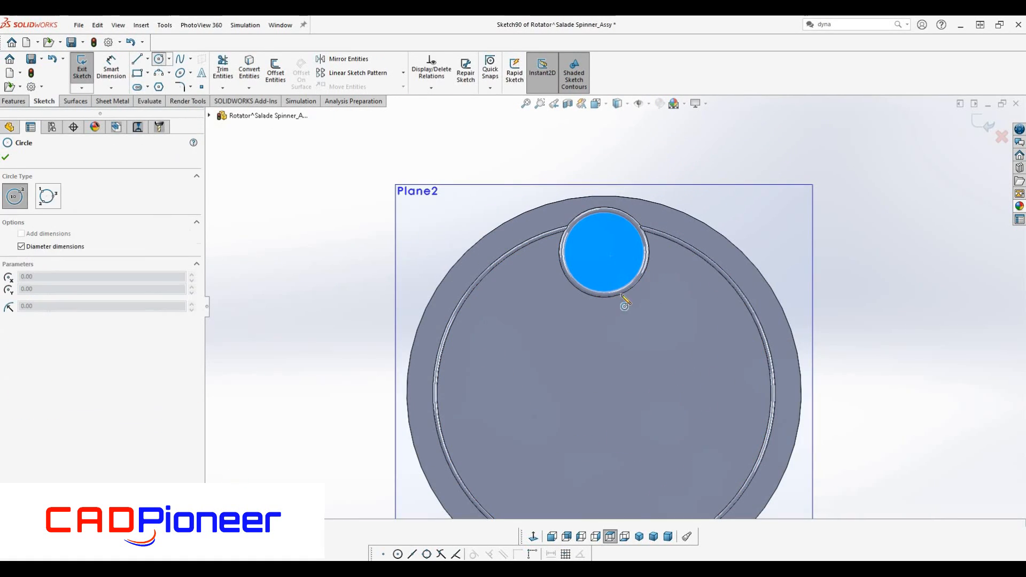
click(601, 252)
click(595, 243)
Dimension the small circle's diameter to 8 mm
click(112, 69)
click(594, 260)
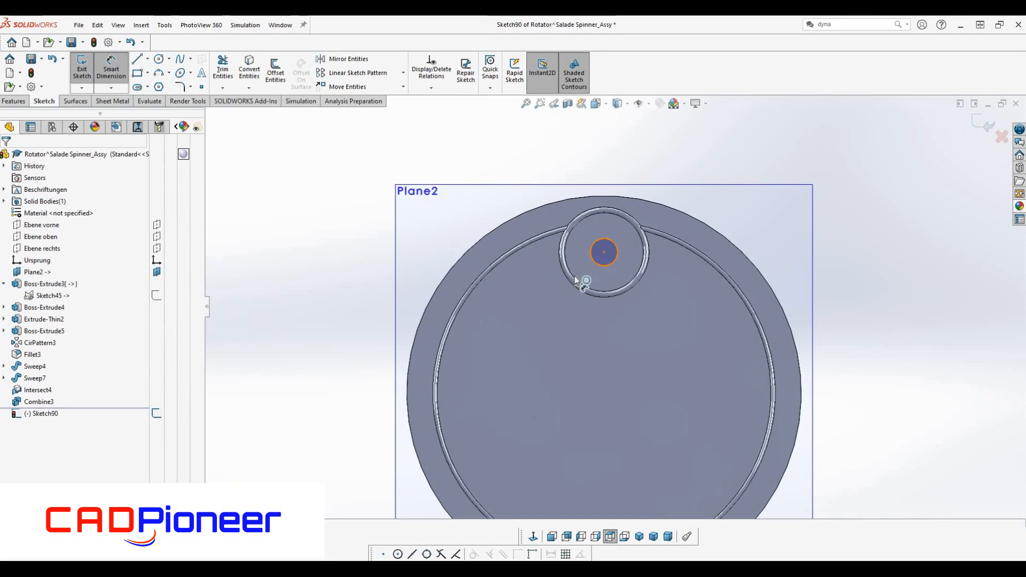
click(560, 289)
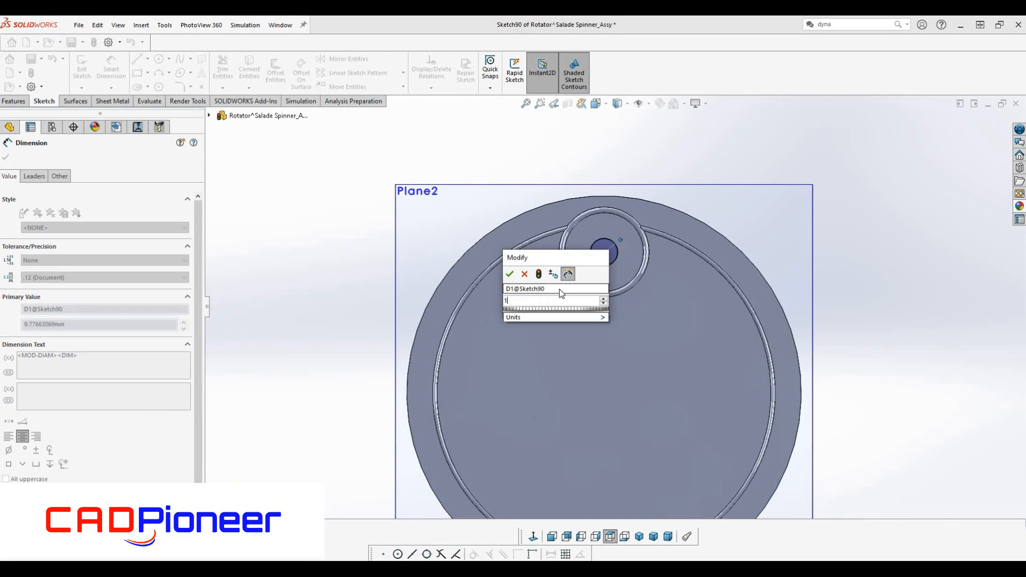
text(8)
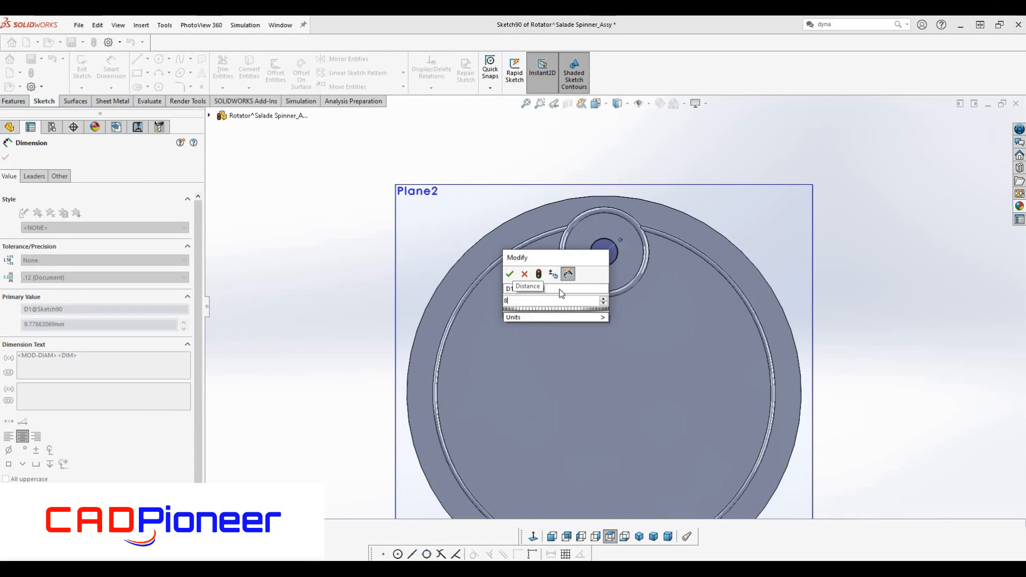
key(Return)
key(Escape)
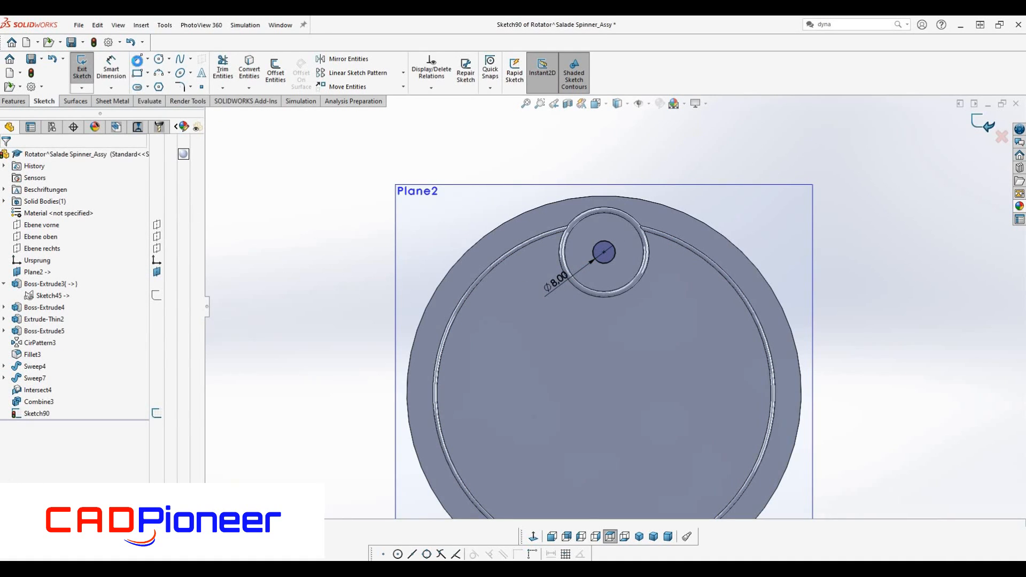
Extrude the 8 mm circle 4 mm in one direction and 3 mm in the other as an unmerged thin ring with 1.5 mm thickness
click(81, 67)
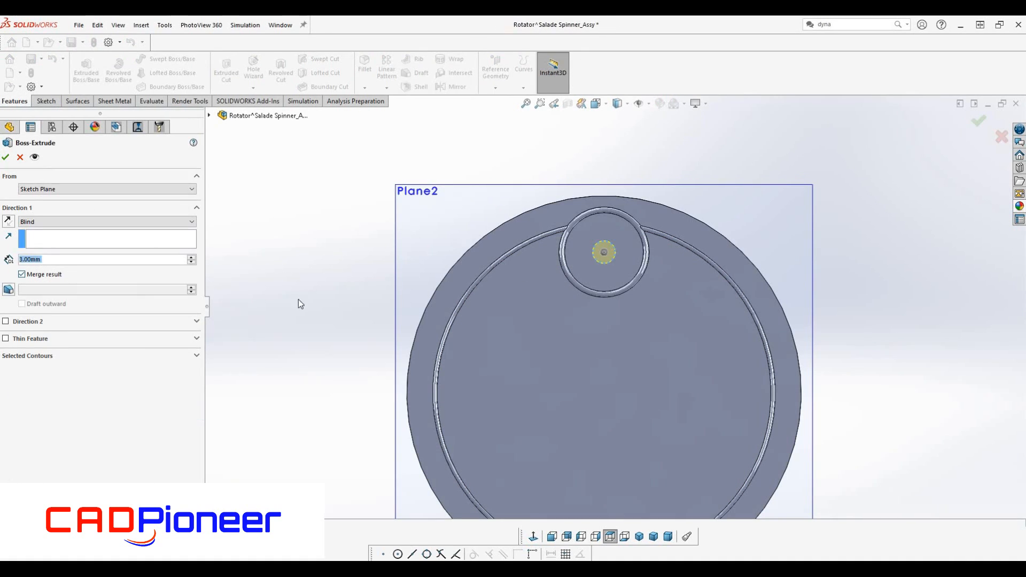
click(6, 321)
middle_drag(456, 294, 462, 282)
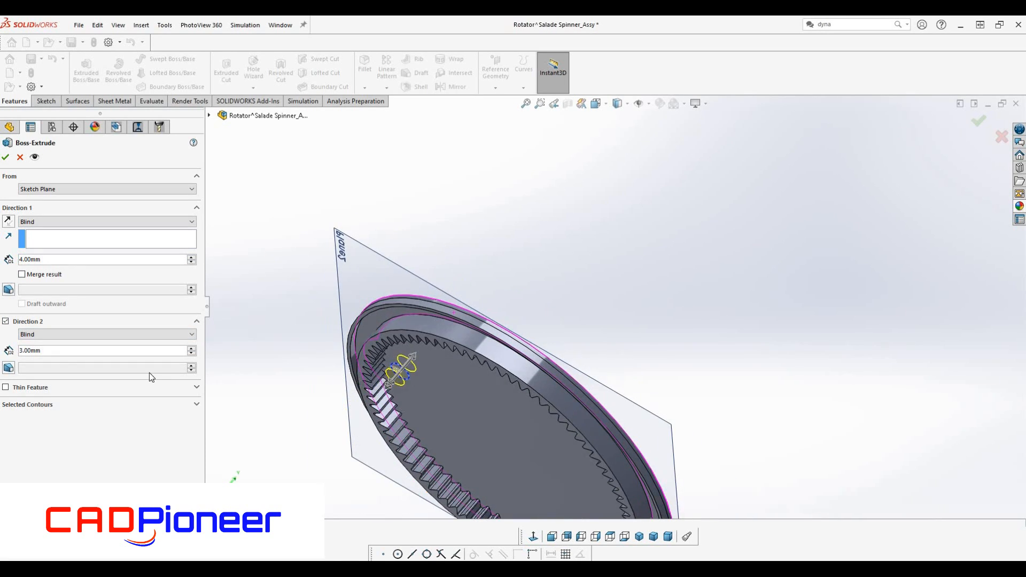
click(6, 388)
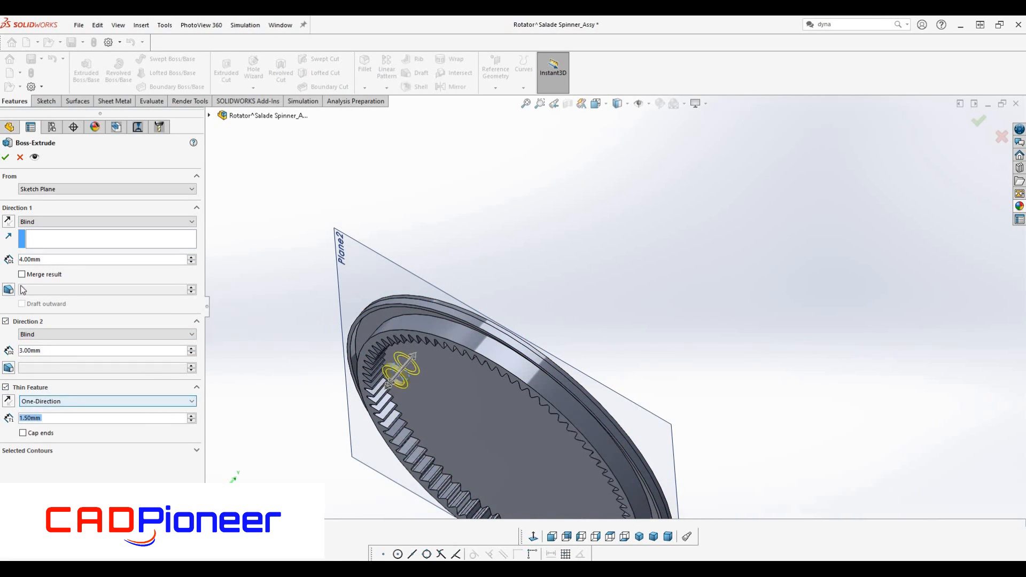
middle_drag(395, 379, 318, 450)
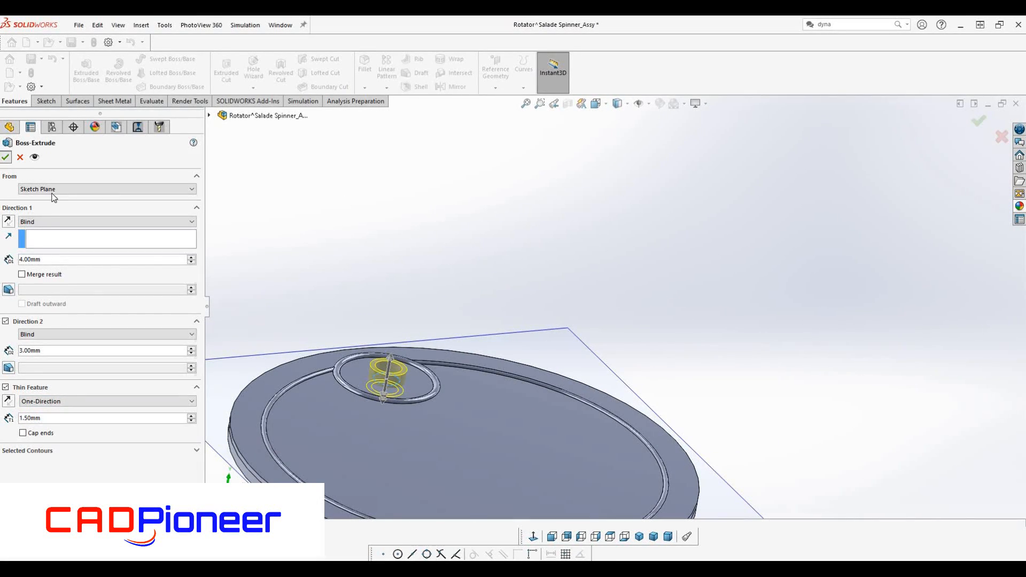
key(Return)
Apply a 1° draft to the cylindrical faces of the thin boss, using the face inside the small ring as neutral plane
click(417, 73)
click(376, 382)
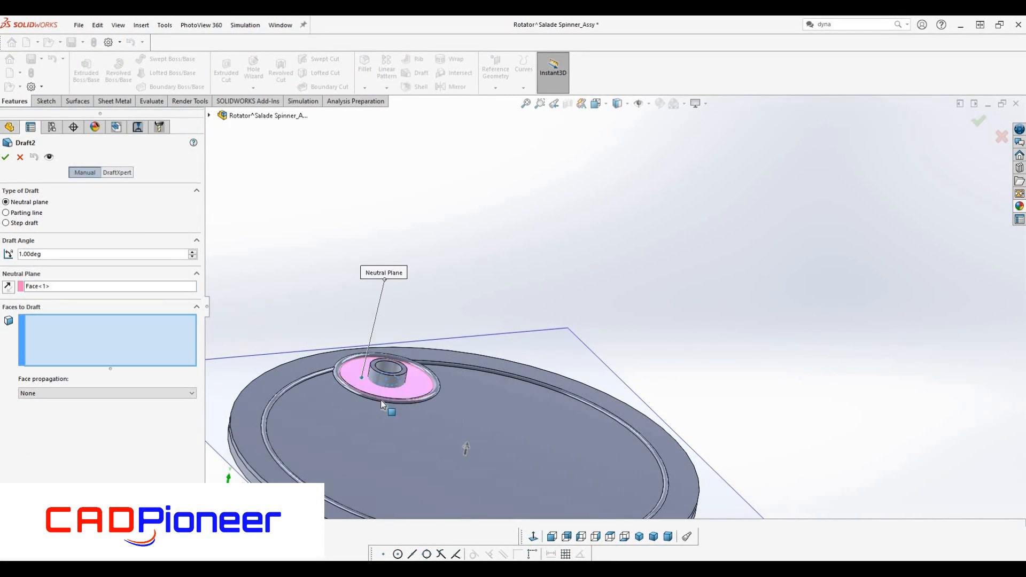
click(416, 362)
click(421, 376)
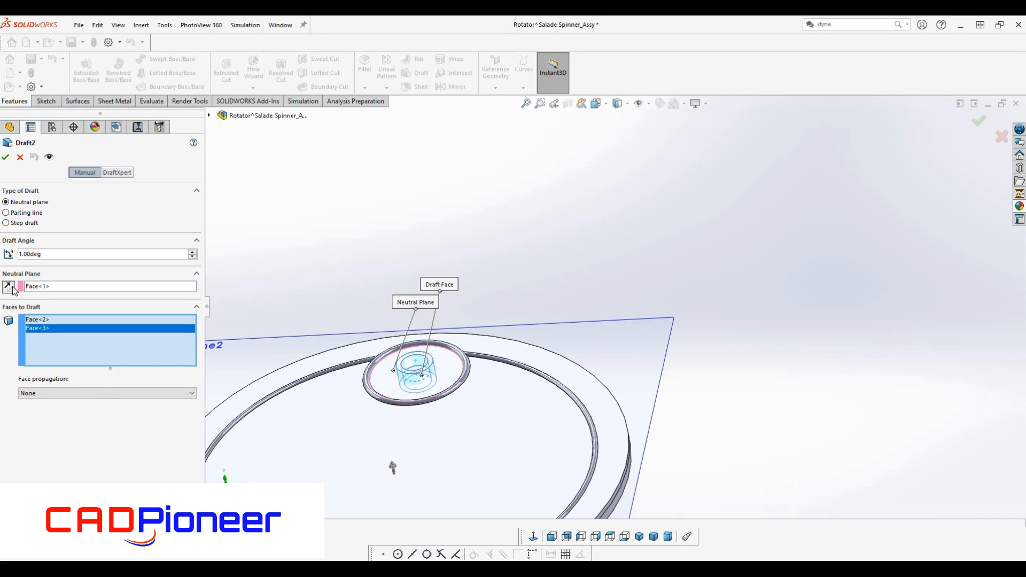
click(6, 157)
Intersect the thin boss with the disc body, excluding the inner regions that close its bore
middle_drag(445, 363, 471, 316)
click(454, 73)
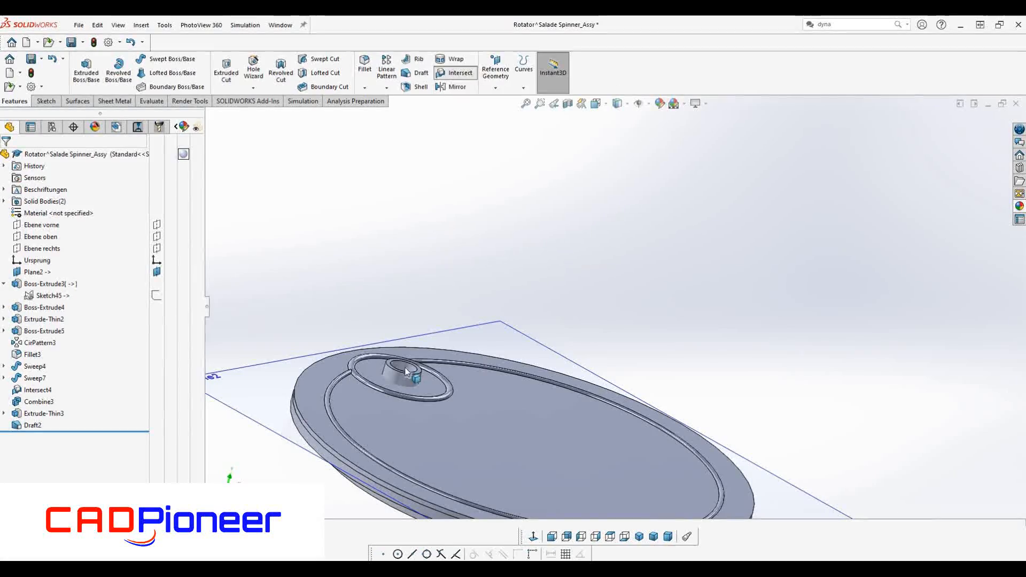
click(385, 425)
middle_drag(403, 420, 409, 361)
click(9, 394)
click(9, 368)
click(5, 157)
Convert the outer edge of the boss's end face and extrude it 1.5 mm as an inward 2.5 mm thin feature with 1° draft
middle_drag(377, 440, 340, 515)
scroll(464, 268, down, 6)
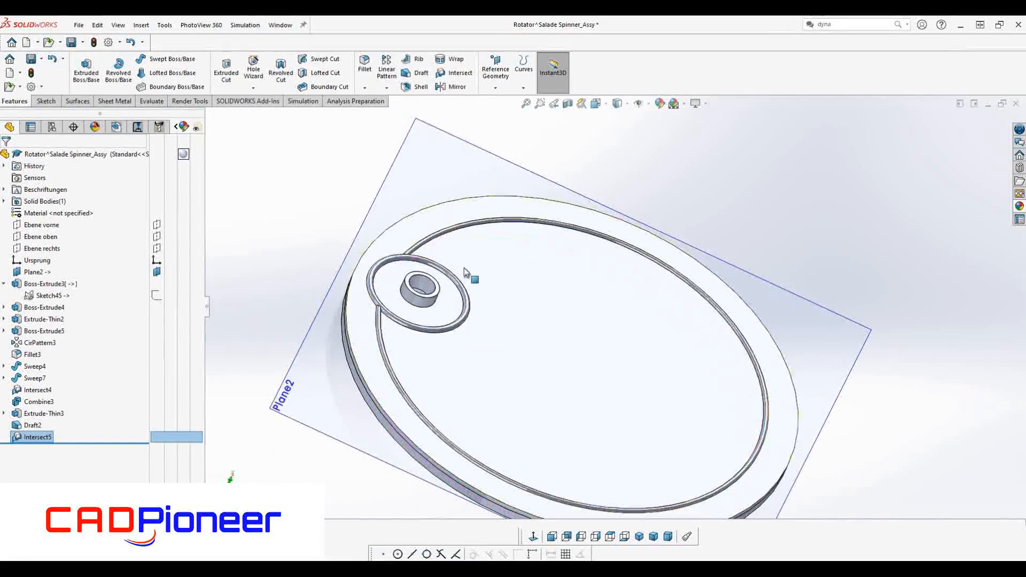
middle_drag(515, 243, 517, 155)
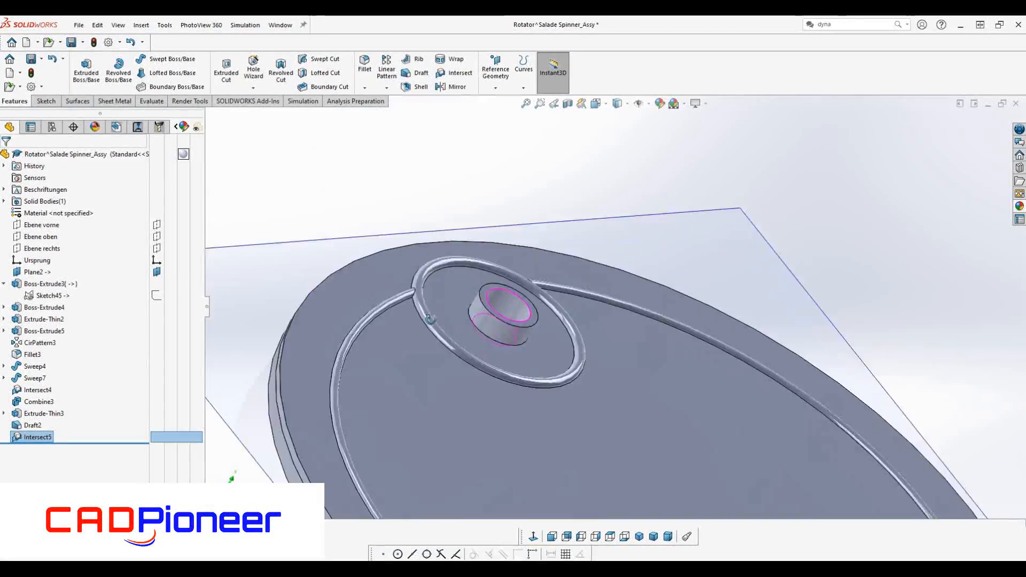
middle_drag(513, 299, 546, 326)
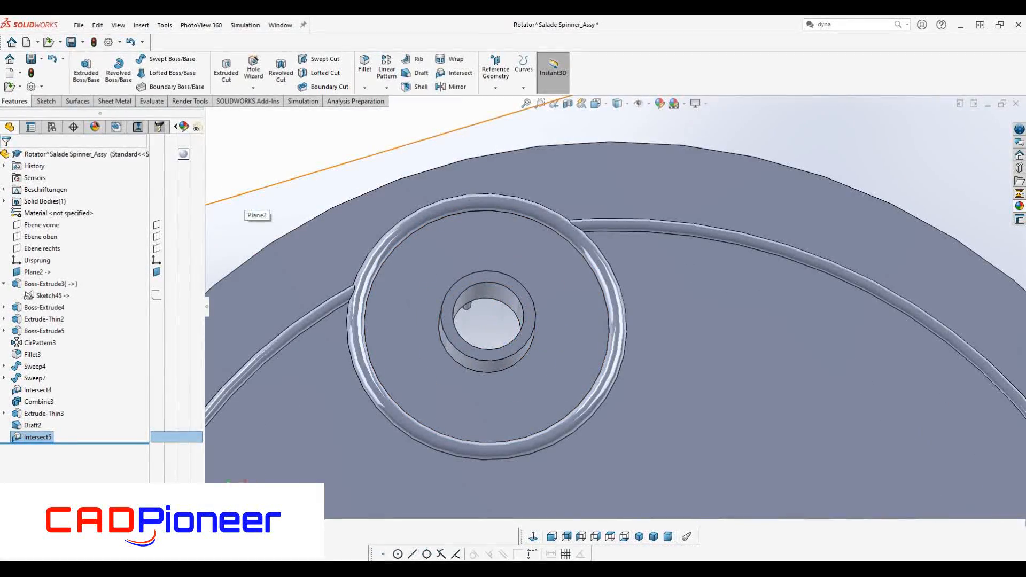
click(87, 70)
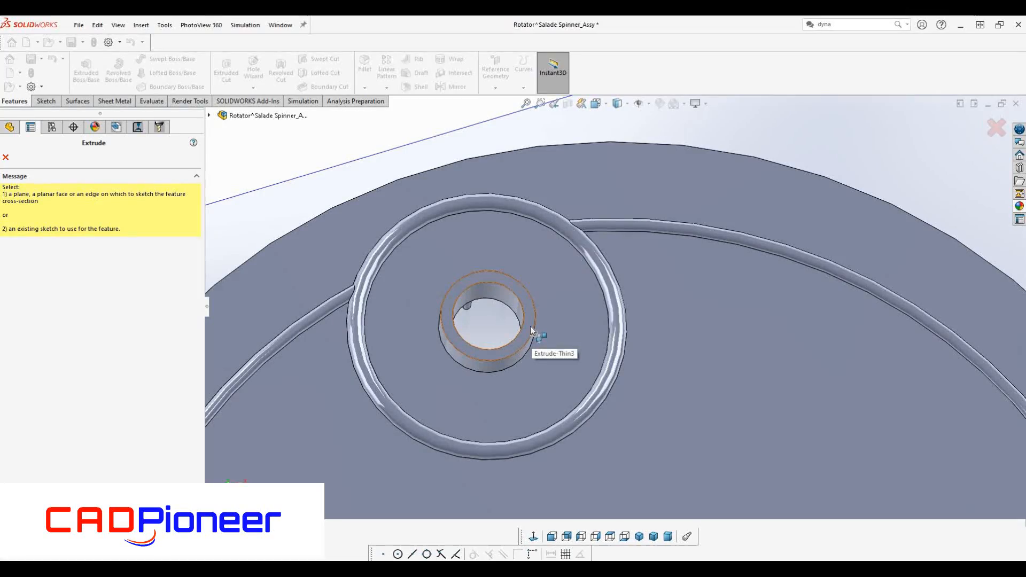
click(531, 310)
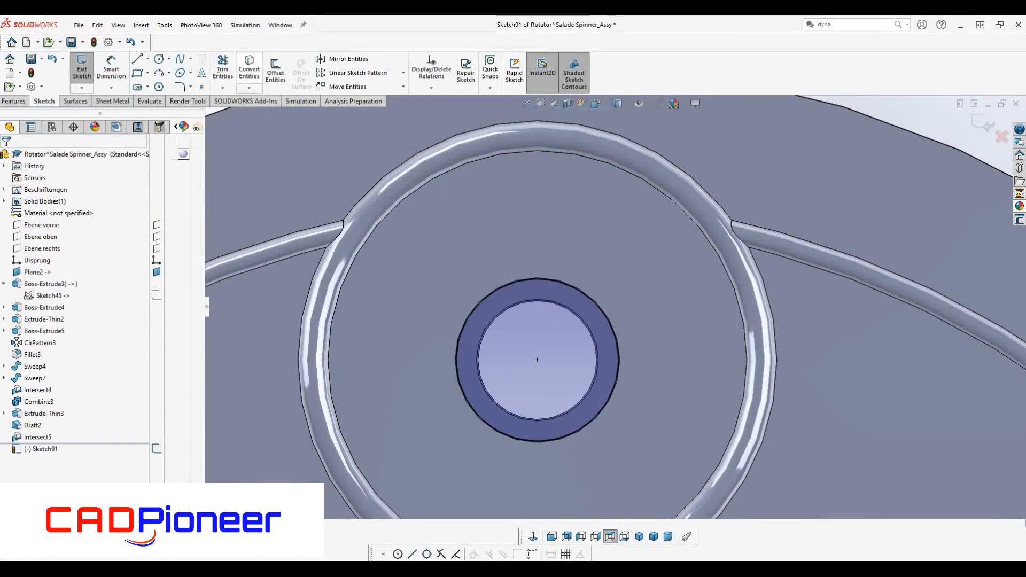
click(982, 130)
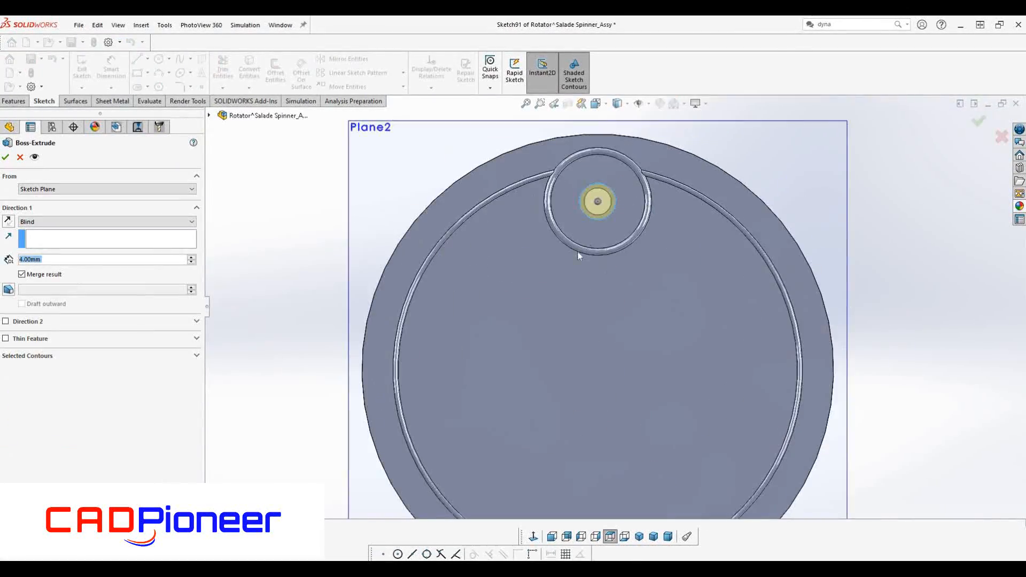
click(6, 338)
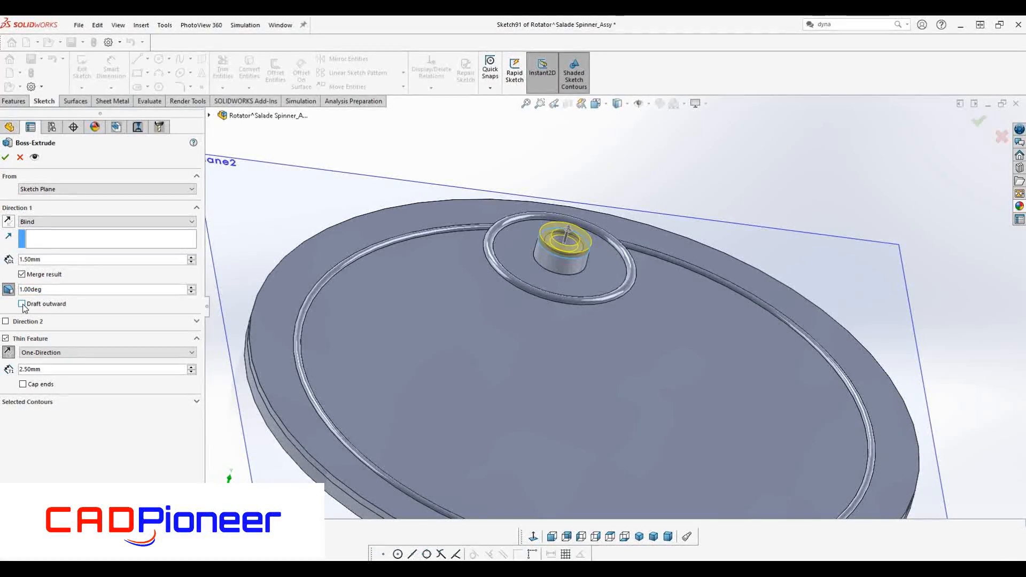
key(Return)
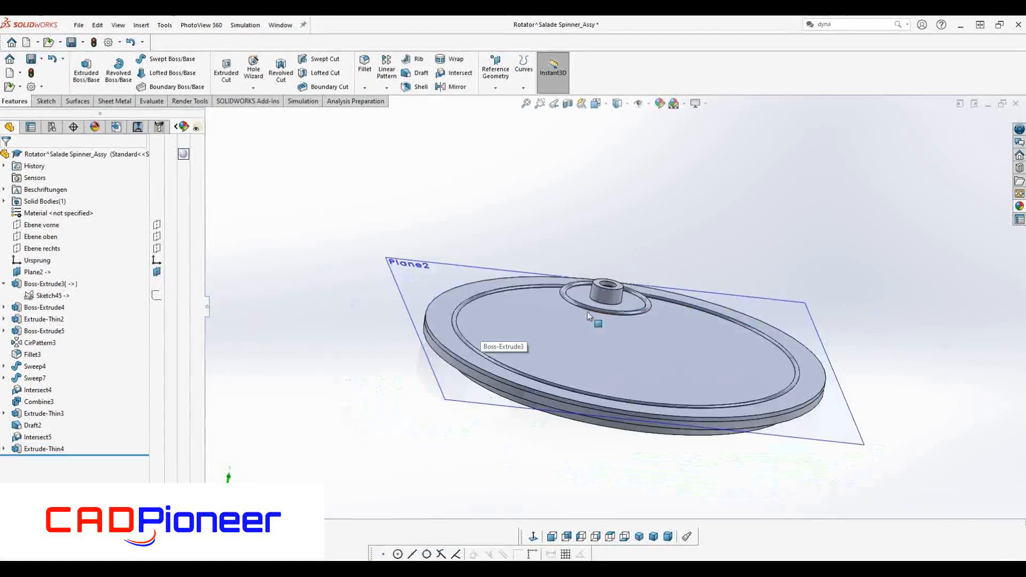
Measure the edge of the opening in the top of the boss
scroll(599, 299, down, 4)
middle_drag(599, 299, 567, 375)
click(143, 102)
click(150, 68)
click(588, 261)
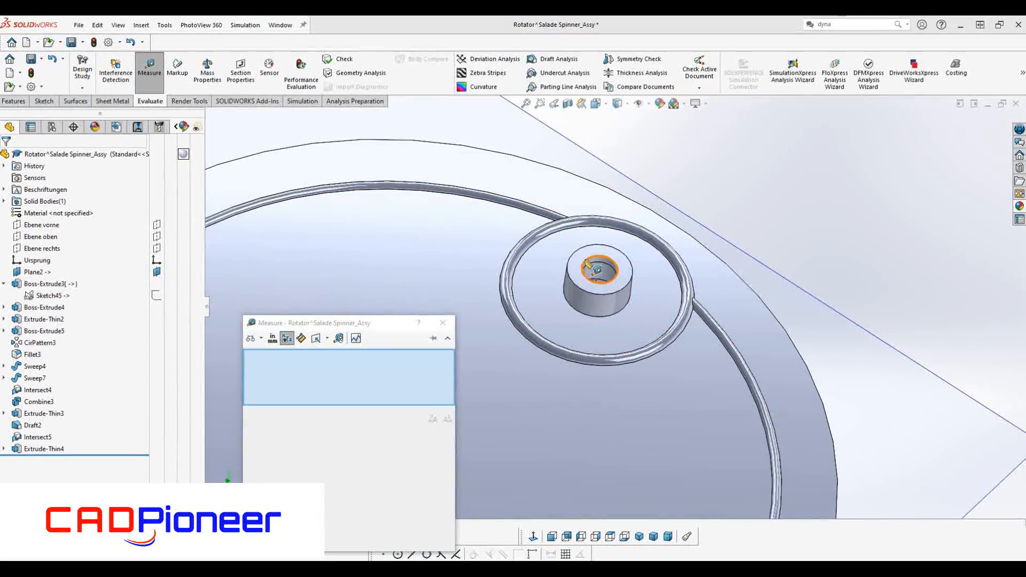
click(448, 325)
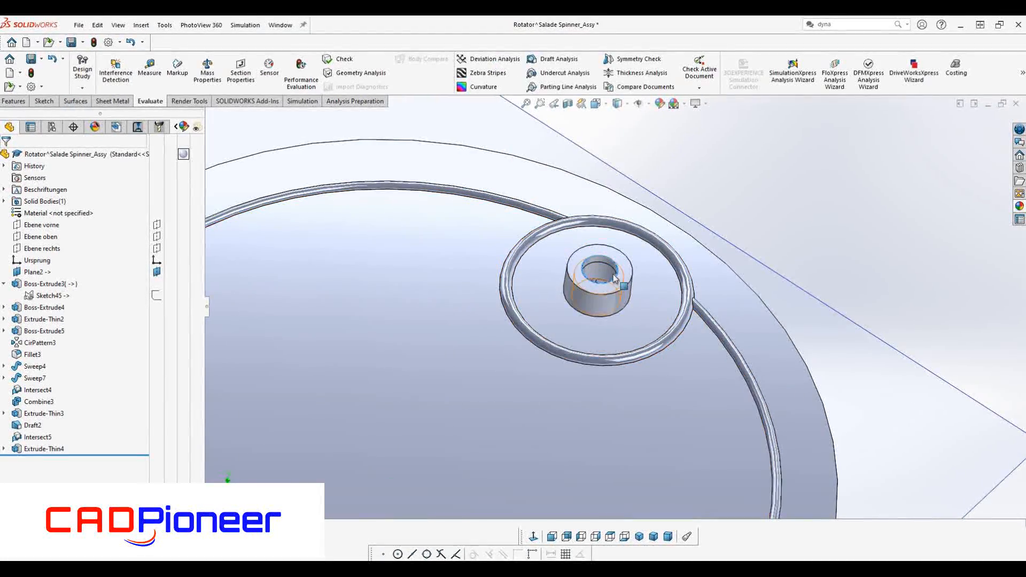
Fillet the boss's base edge and outer top edge with a 0.5 mm radius
scroll(417, 308, down, 3)
scroll(513, 275, up, 5)
scroll(509, 332, up, 5)
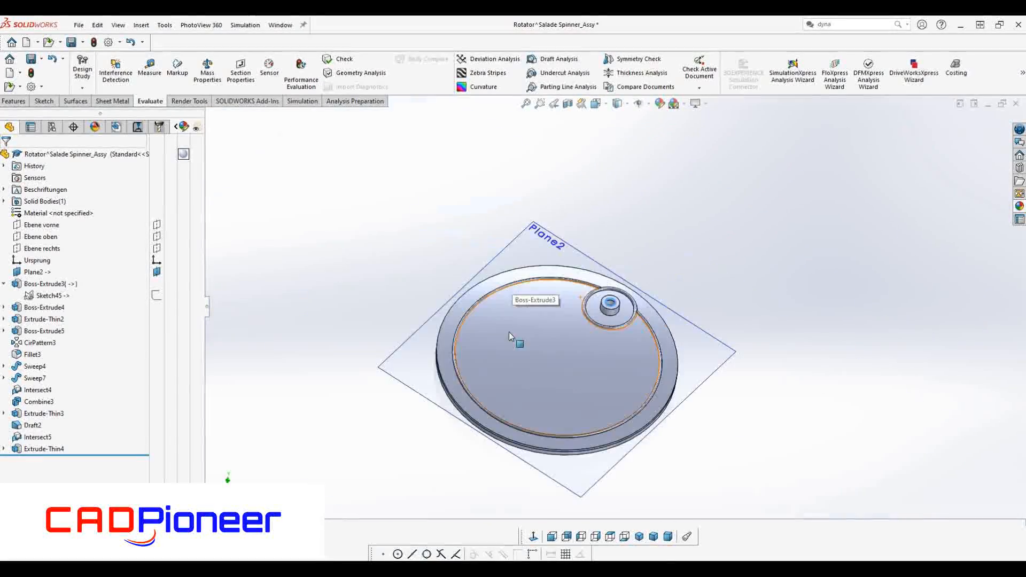
middle_drag(508, 332, 514, 305)
scroll(638, 323, down, 5)
key(Escape)
click(15, 101)
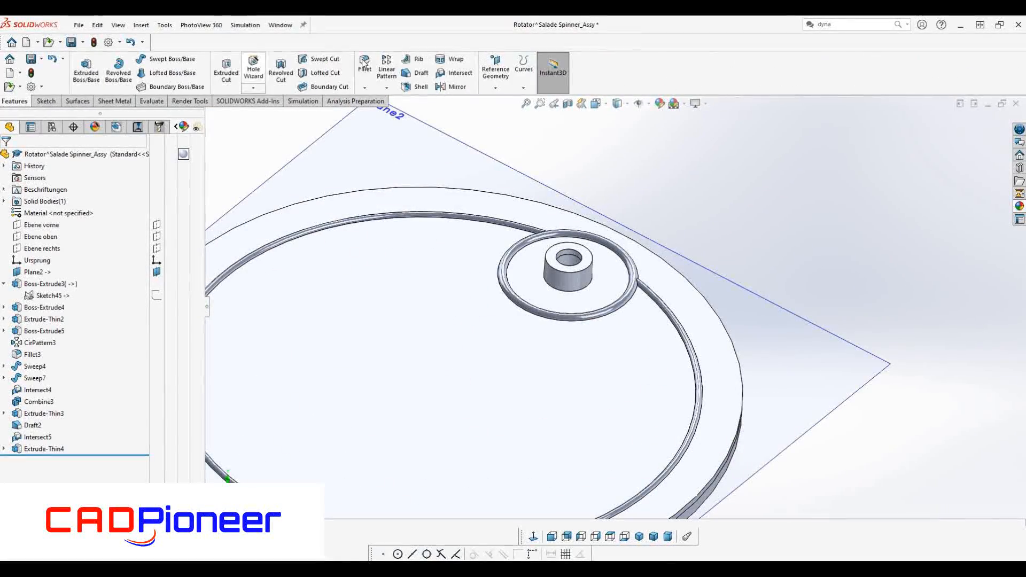
scroll(588, 292, down, 3)
click(588, 286)
click(525, 260)
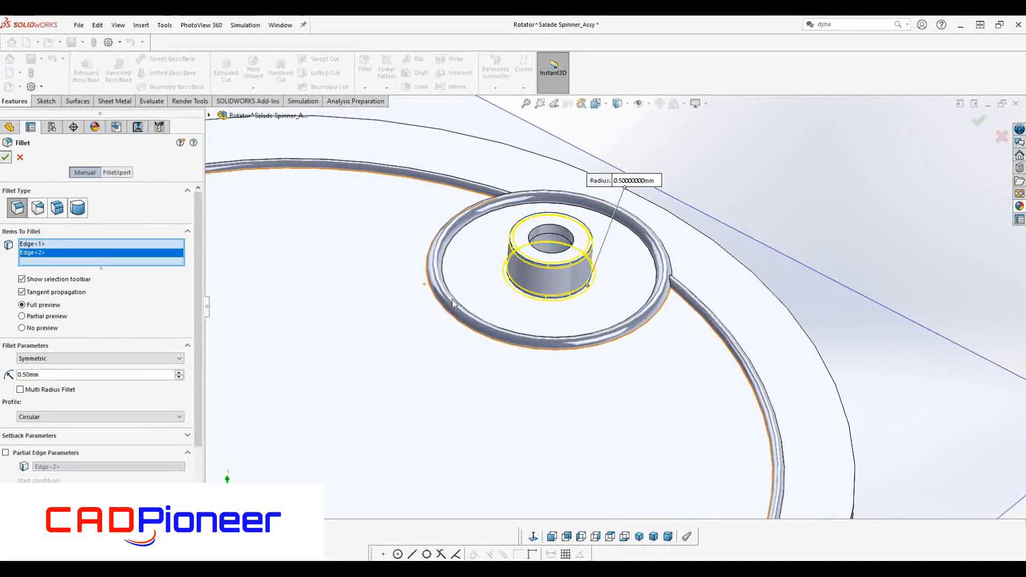
Fillet the edge of the boss's hole on the toothed underside of the disc with a 1.5 mm radius
middle_drag(486, 266, 481, 155)
click(433, 434)
click(364, 64)
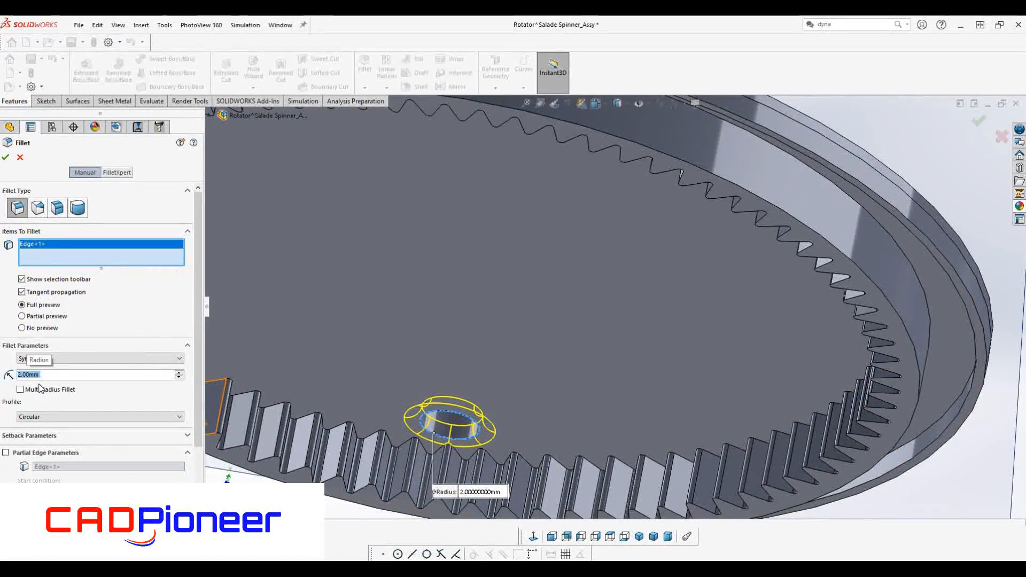
click(9, 157)
click(473, 414)
click(506, 378)
text(1.5)
key(Return)
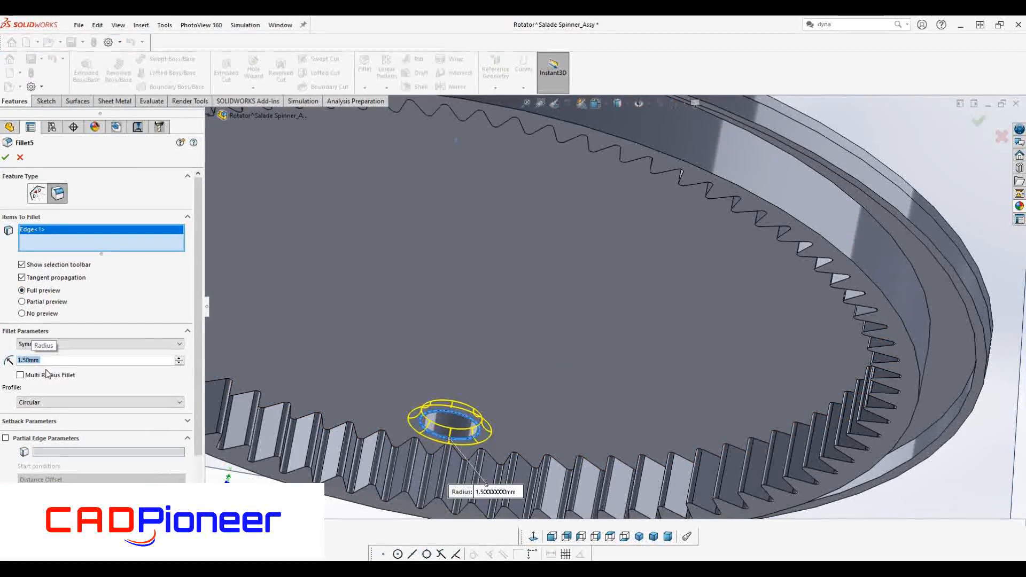
Set the underside hole fillet's radius to 2.5 mm
text(2.5)
key(Return)
click(5, 158)
middle_drag(449, 409, 458, 434)
click(458, 434)
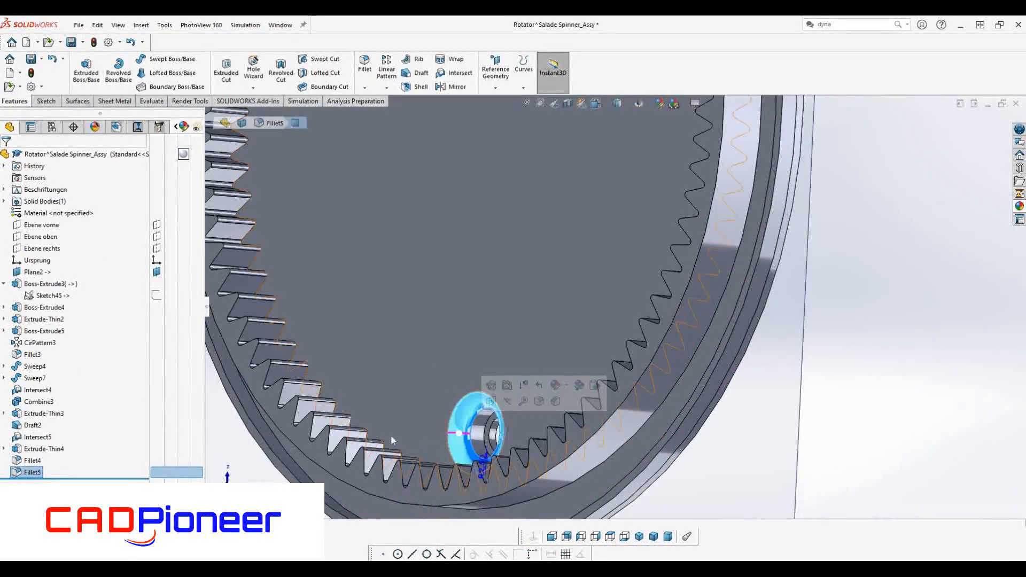
Edit the underside hole fillet again and set its radius to 1.5 mm
click(43, 445)
click(39, 345)
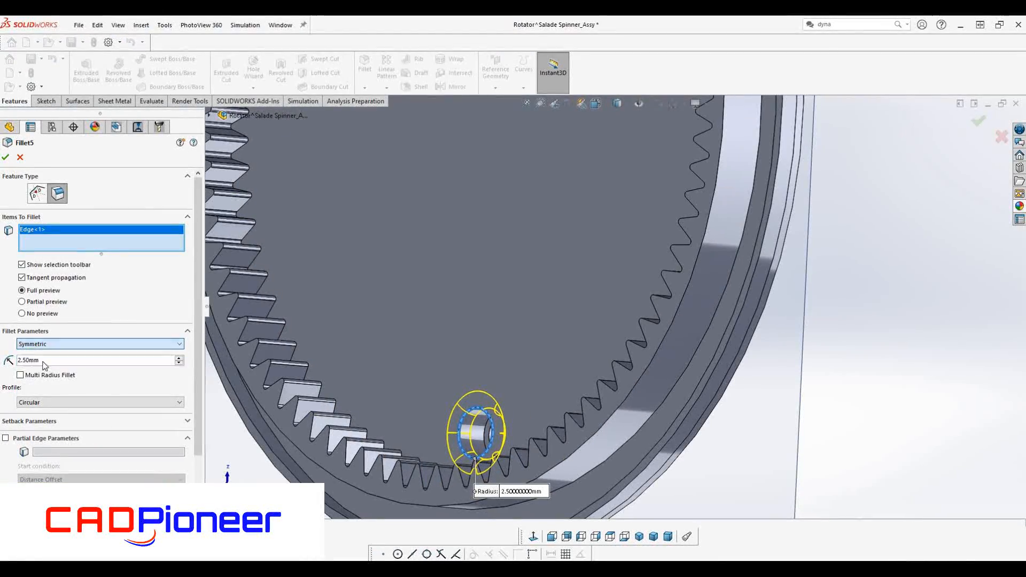
text(1.5)
click(7, 158)
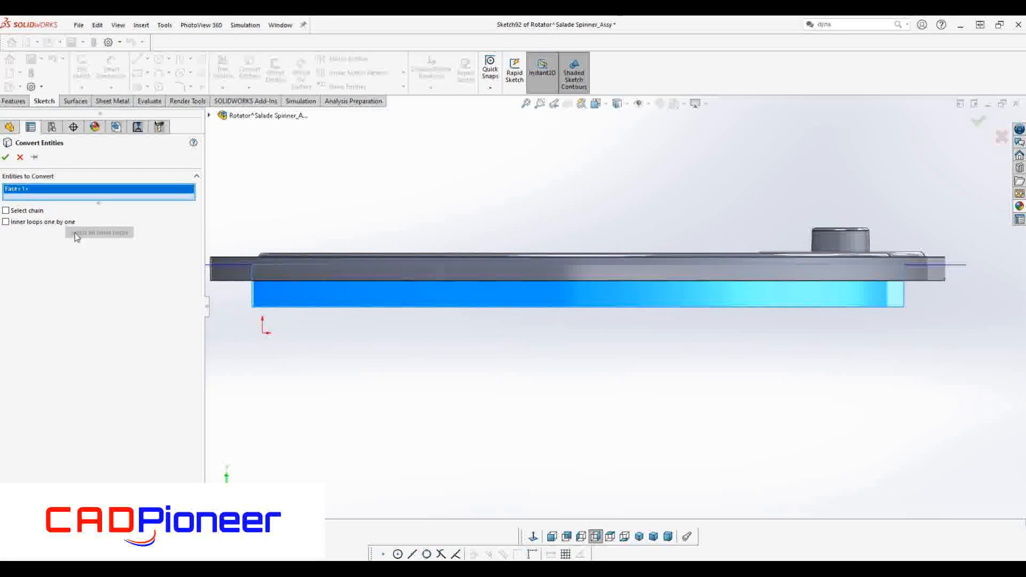
Convert only the lower edge of the toothed rim into the side-view sketch and make it construction geometry
right_click(90, 196)
click(120, 204)
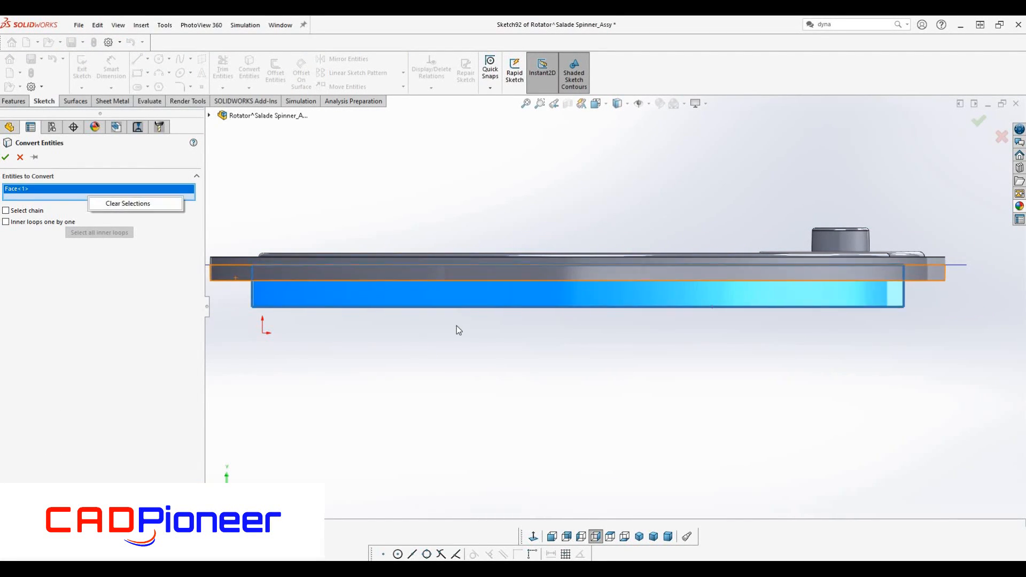
click(457, 308)
click(5, 157)
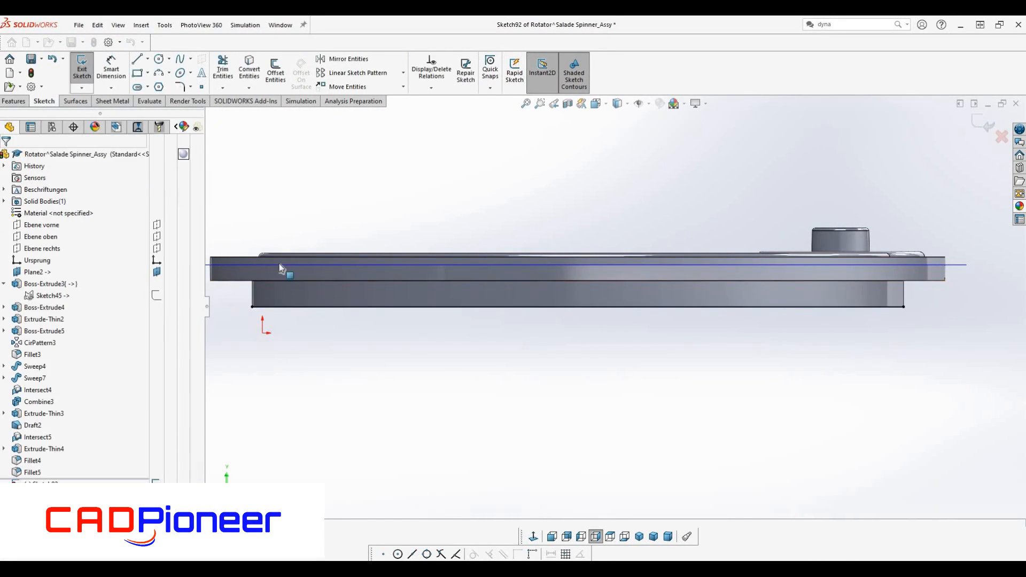
click(338, 307)
click(364, 267)
click(377, 216)
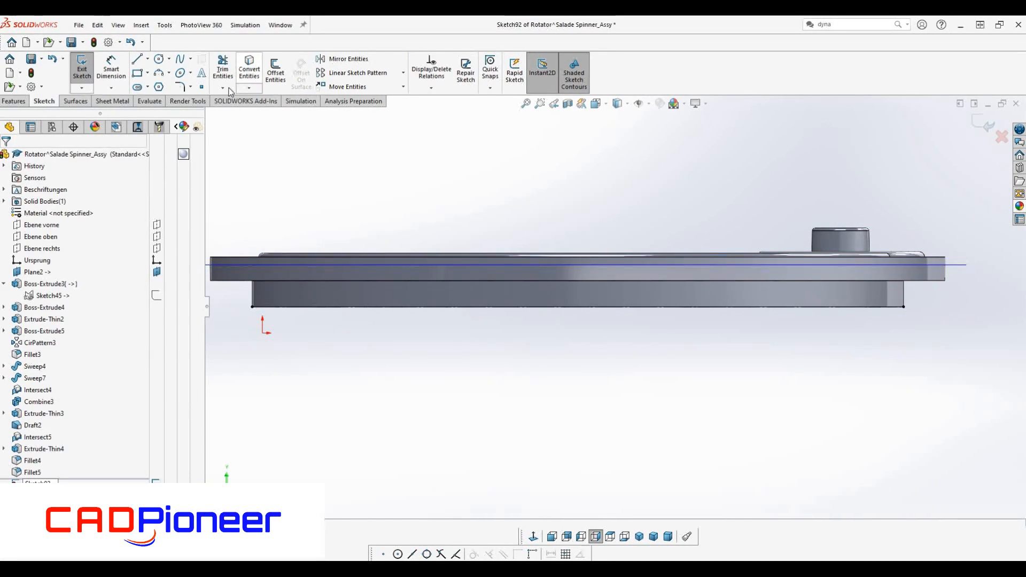
Sketch and dimension a hooked clip profile 20 mm tall and 3.5 mm wide, with a 2 mm tip, 5.8 mm hook height, 1.2 mm overhang and 30° bevel
click(138, 59)
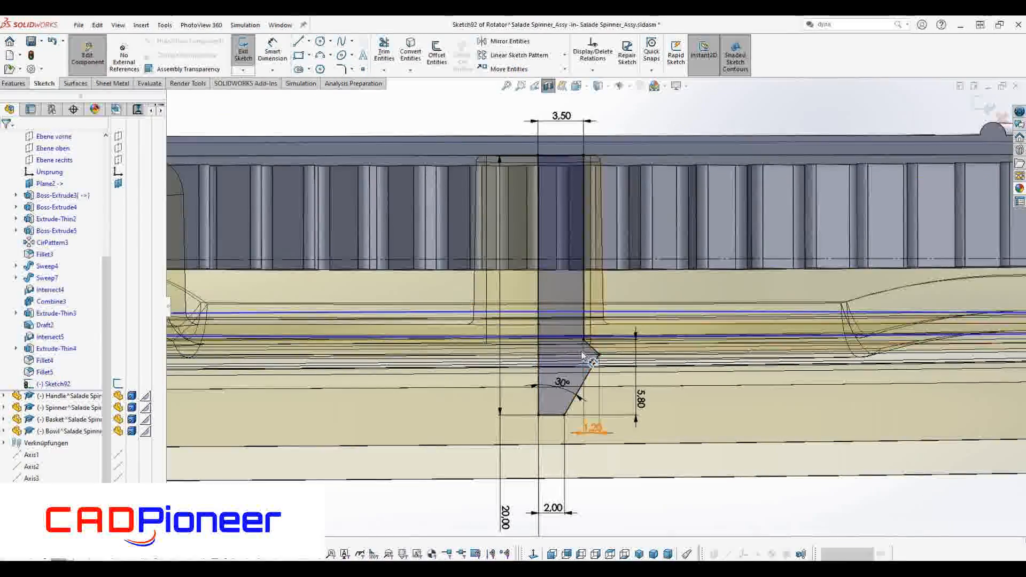
scroll(594, 308, up, 2)
click(985, 107)
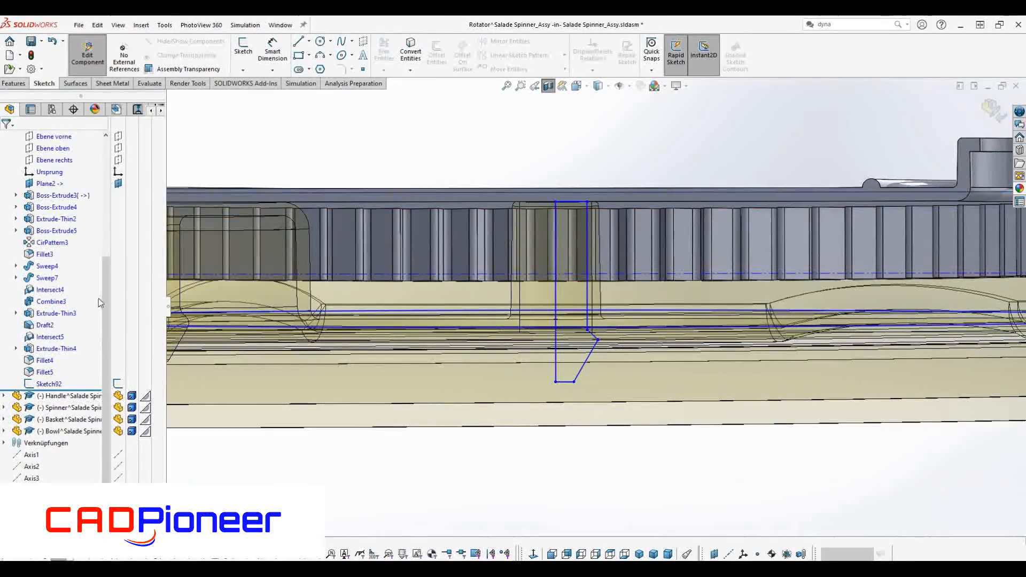
In the separate Rotator part window, delete the clip profile's 59.98 mm positioning dimension and shift the profile slightly toward the boss
scroll(100, 303, up, 5)
click(280, 25)
click(307, 184)
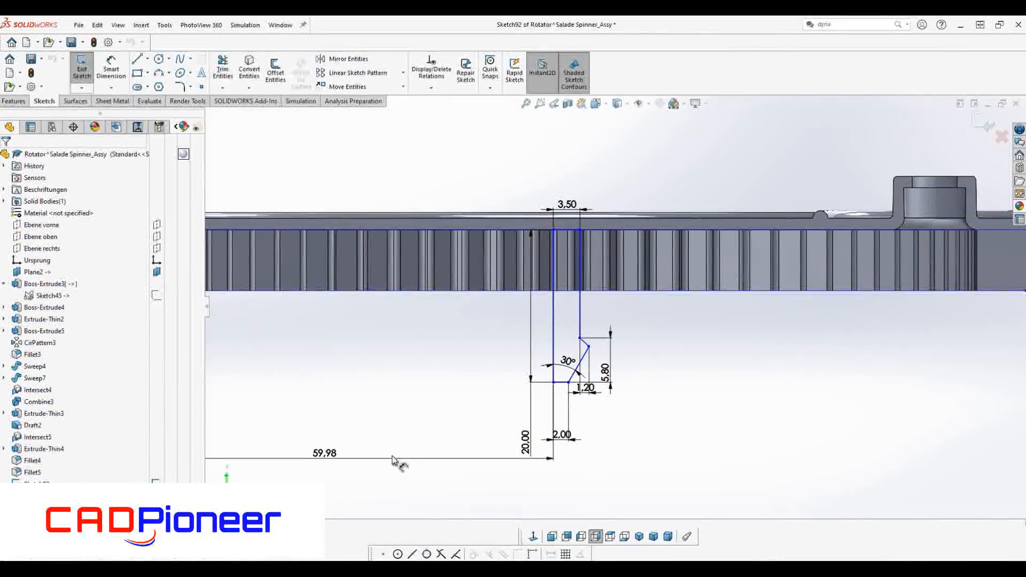
right_click(422, 459)
key(Delete)
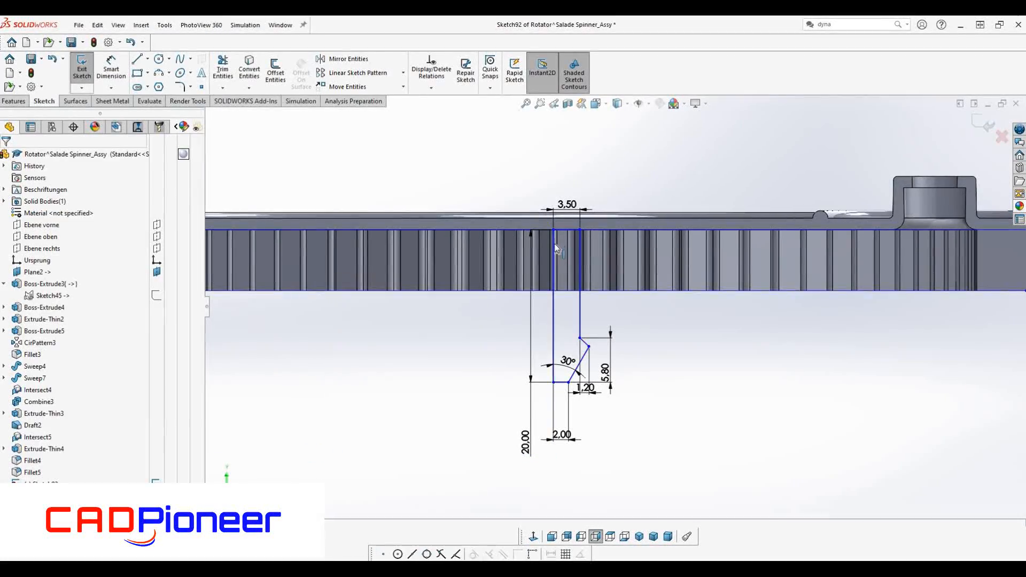
drag(554, 231, 567, 230)
middle_drag(485, 218, 500, 237)
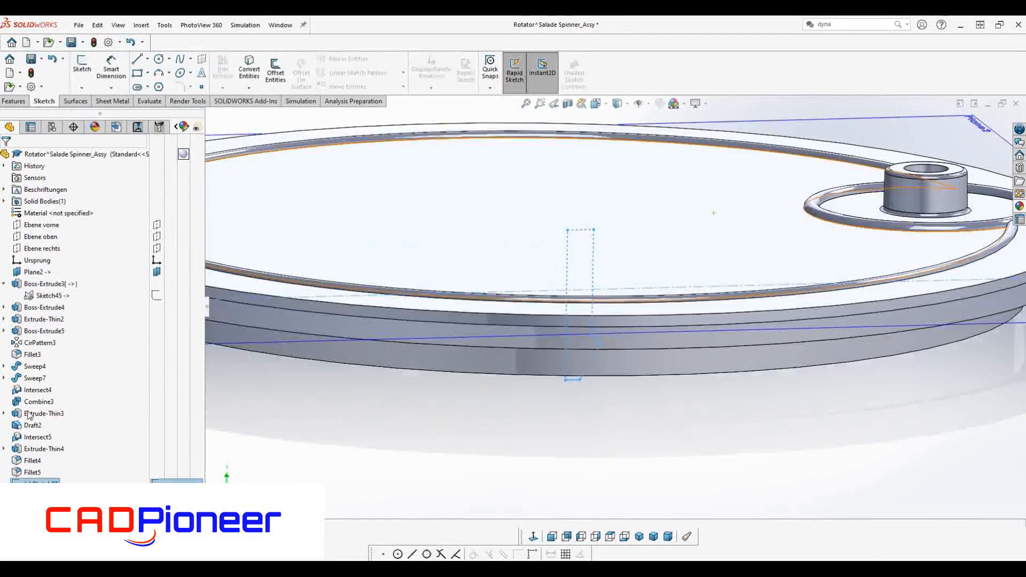
Revolve the hooked clip profile 360° with merged result about the disc's central axis, showing the temporary axes for selection
mouse_move(537, 398)
middle_down()
mouse_move(517, 353)
mouse_move(511, 371)
middle_up()
click(487, 453)
double_click(514, 375)
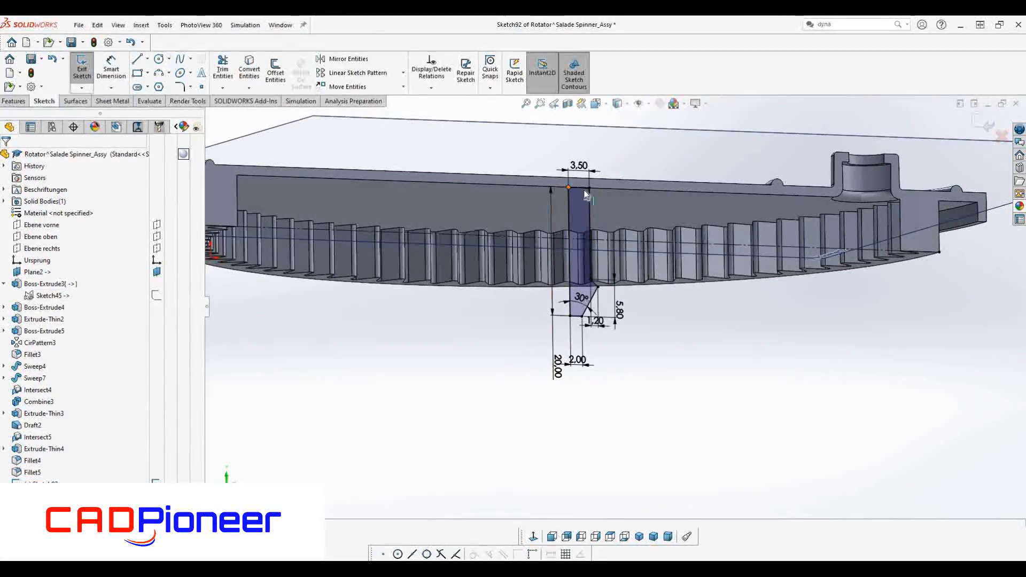
click(118, 70)
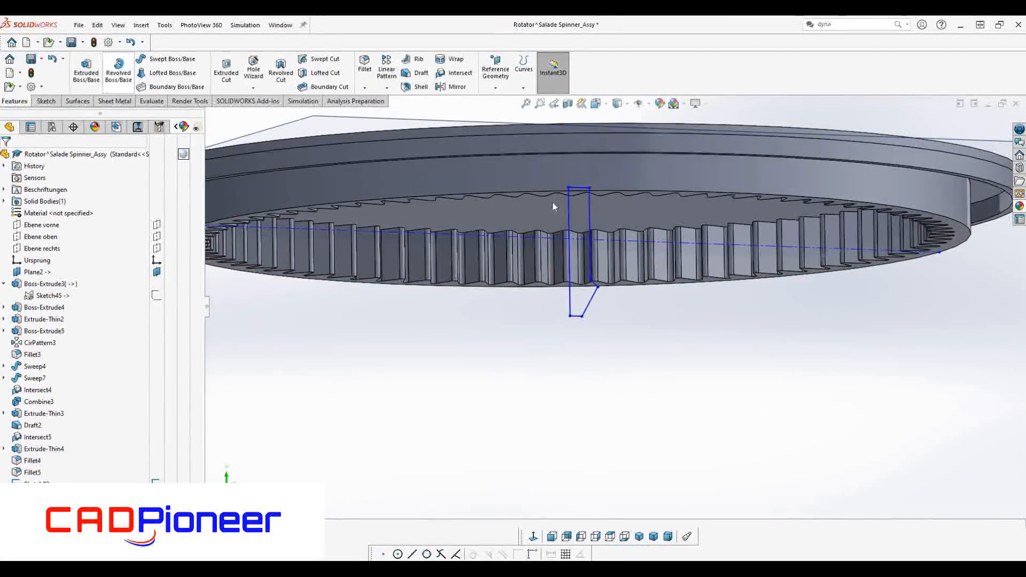
click(568, 209)
click(648, 103)
click(654, 133)
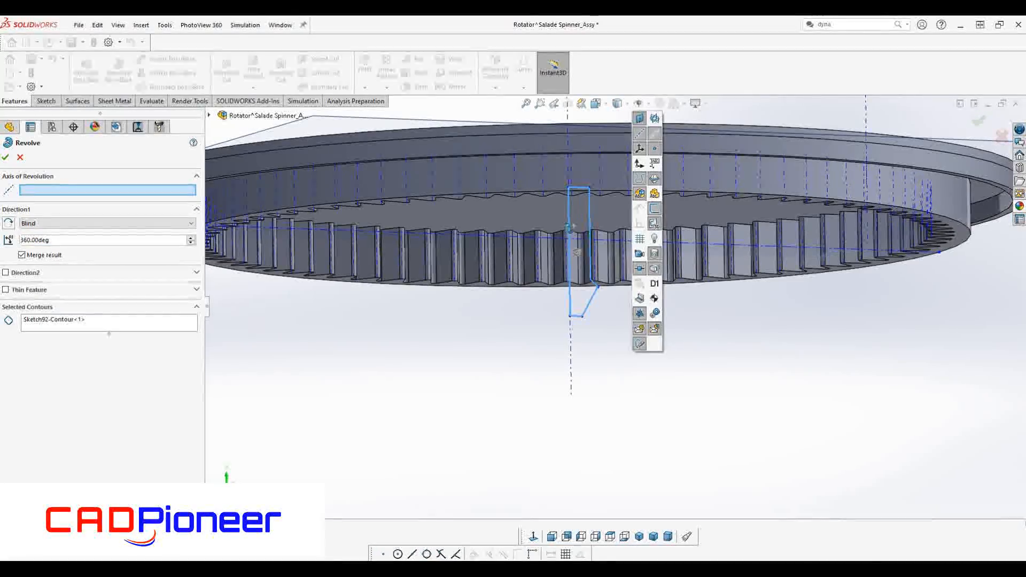
Fillet the base and hook edges of the revolved clip pin on the disc's underside
middle_drag(569, 255, 551, 173)
scroll(541, 251, up, 4)
middle_drag(540, 252, 556, 177)
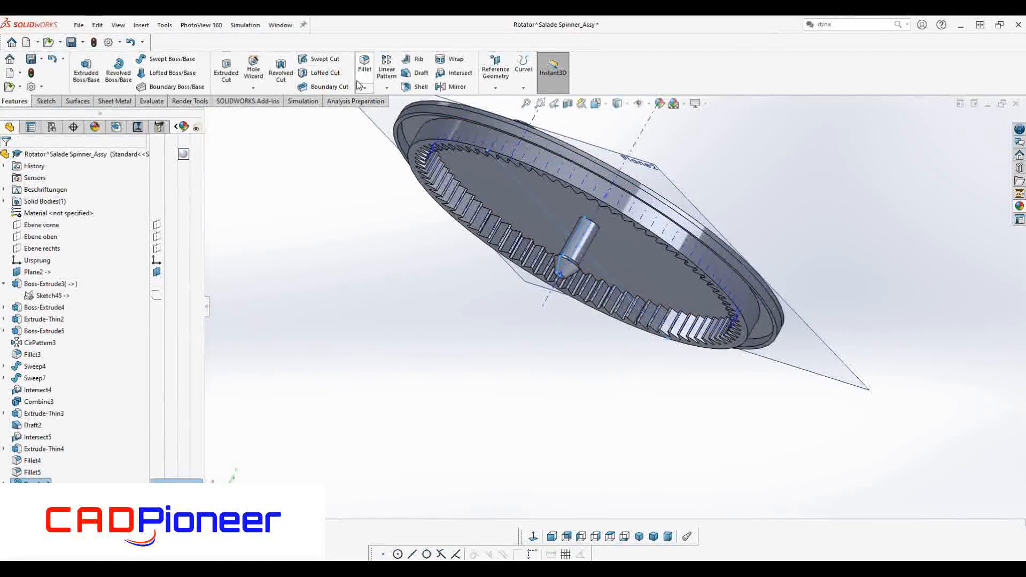
scroll(604, 227, down, 4)
click(594, 235)
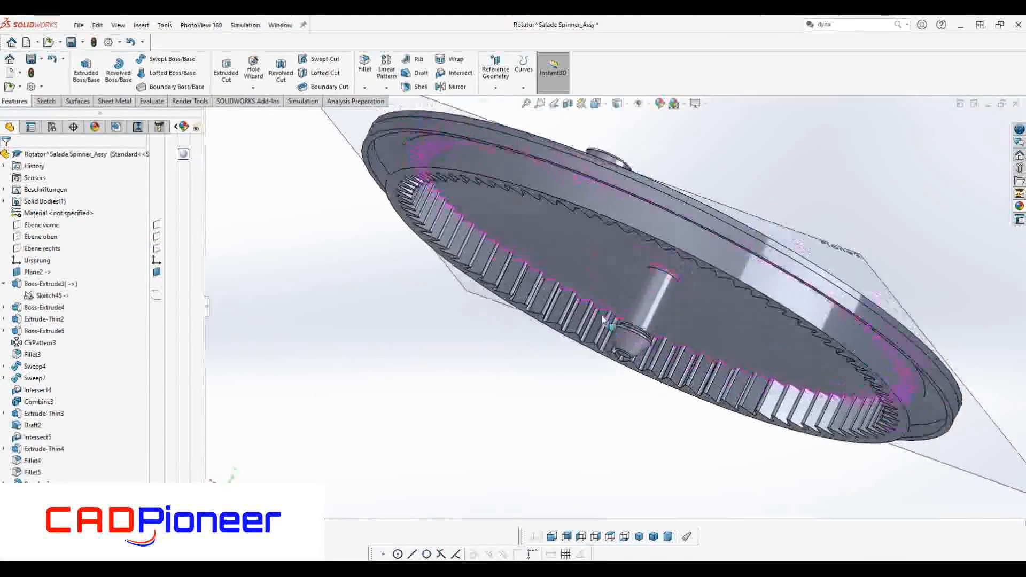
Sketch a narrow upright slot rectangle centred on the clip pin's axis and dimension its overhang of about 2.9 mm past the tip
click(50, 231)
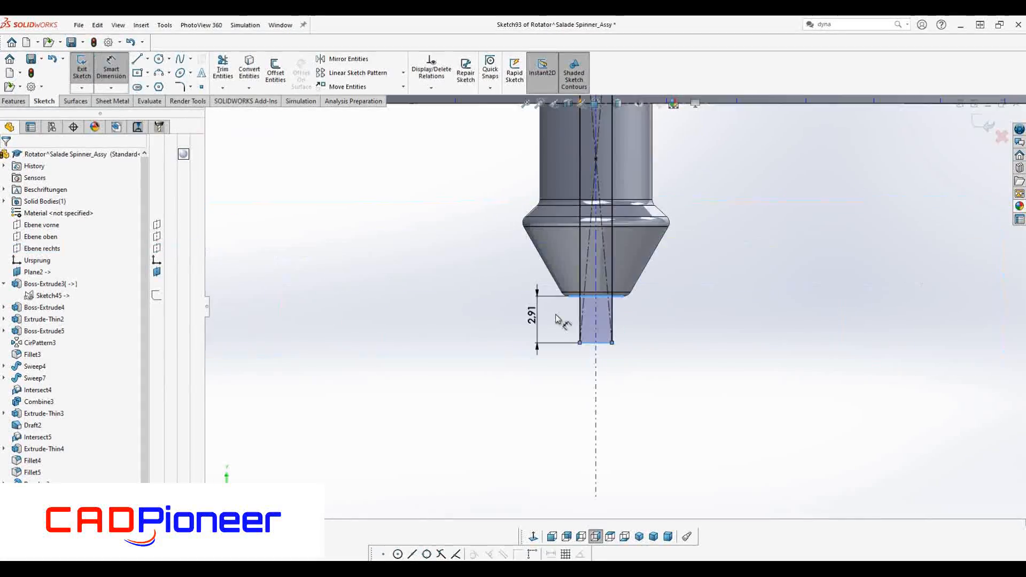
click(537, 320)
click(983, 131)
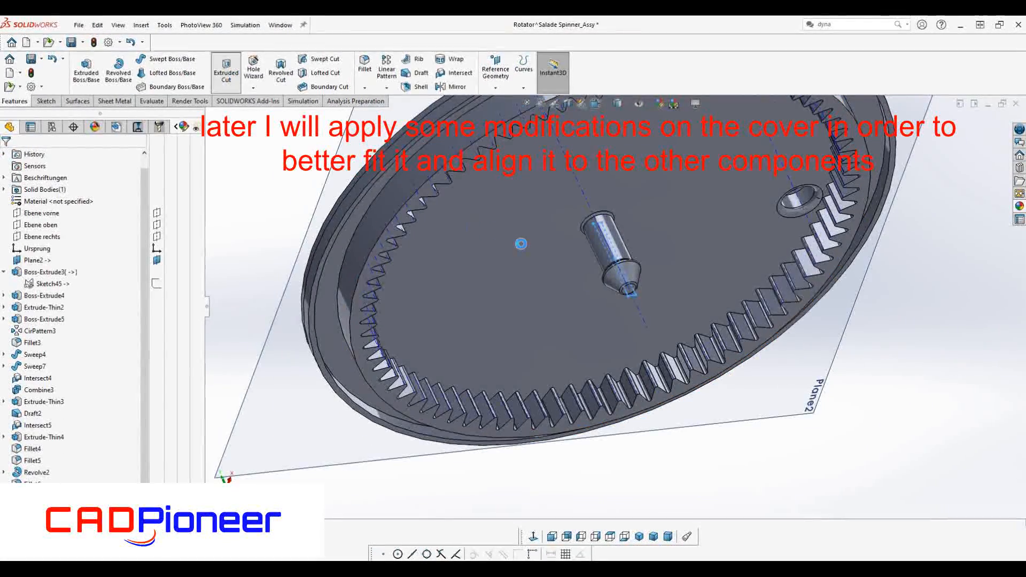
Cut the slot rectangle through the clip pin with a Mid Plane extruded cut
click(226, 69)
click(160, 220)
click(149, 284)
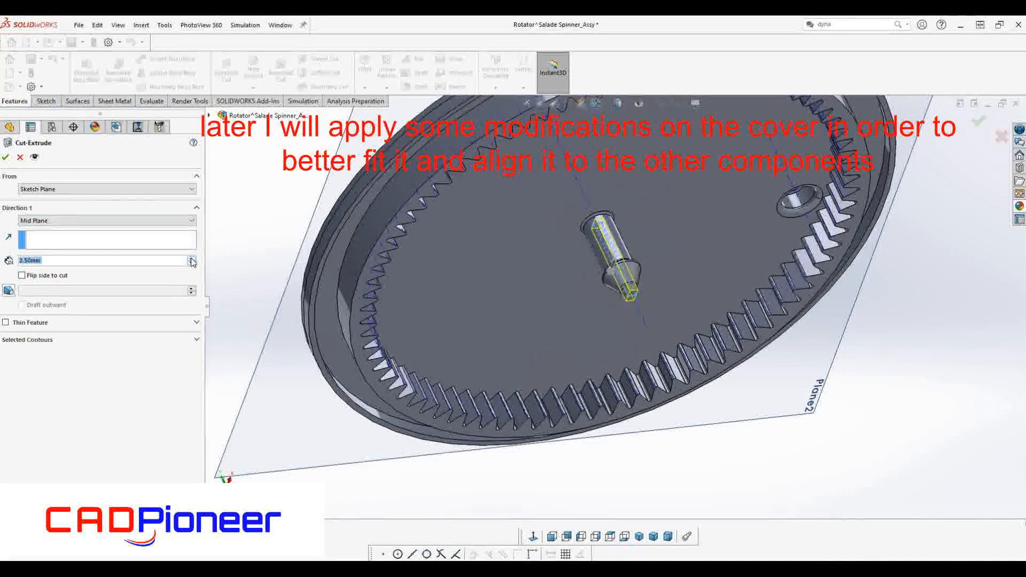
click(6, 157)
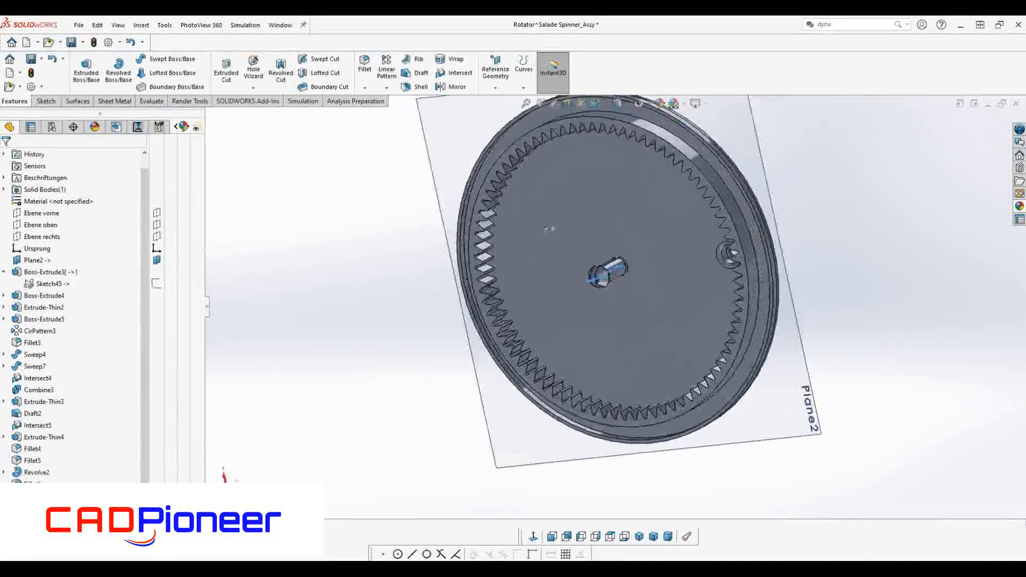
Hide Plane2 and the temporary axes, and show the part in isometric view
right_click(400, 328)
click(410, 291)
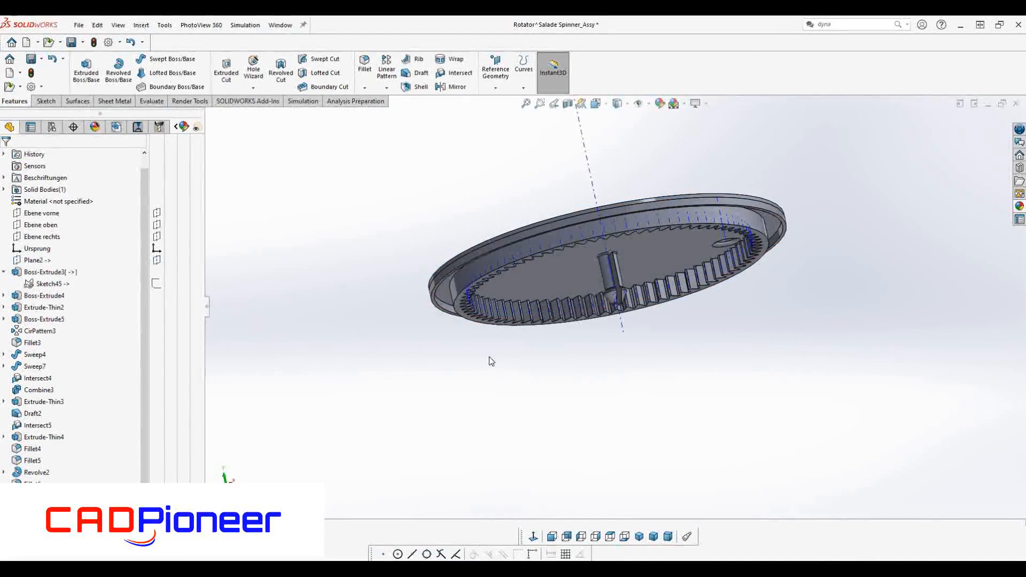
middle_drag(496, 332, 662, 292)
click(640, 537)
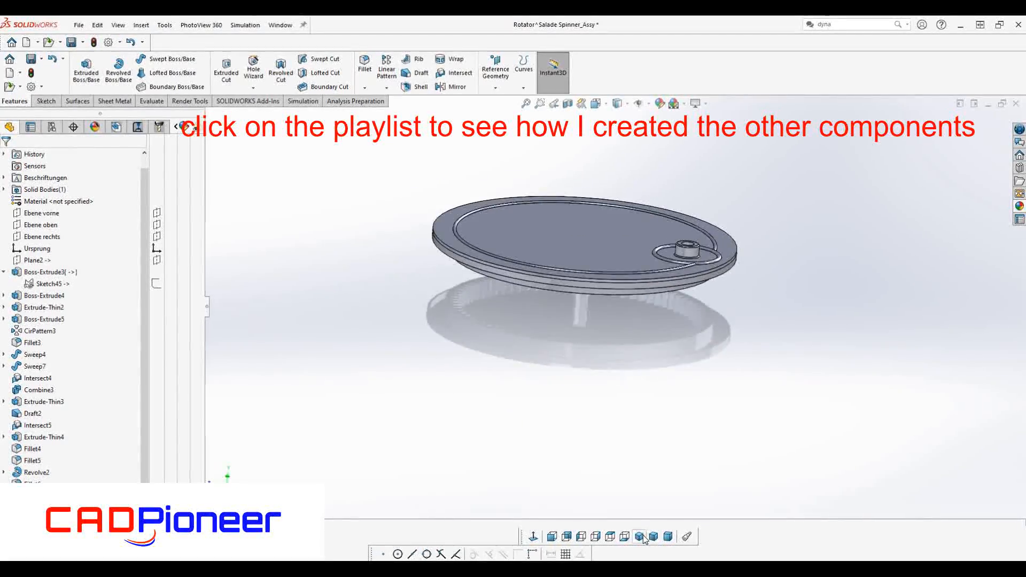
Apply a light grey plastic appearance to the whole Rotator part
click(1020, 206)
scroll(969, 188, up, 6)
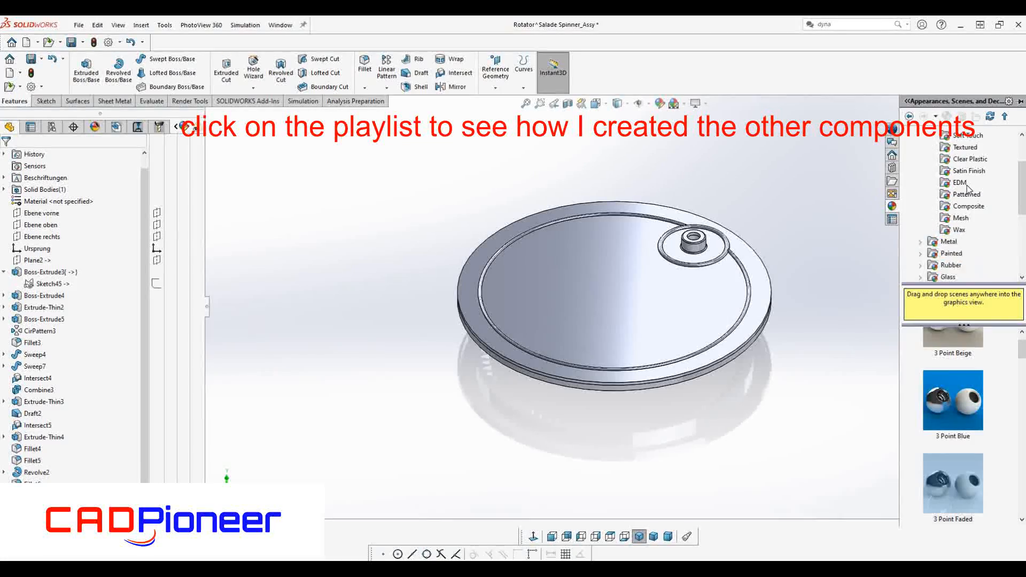
click(969, 162)
drag(956, 365, 663, 334)
click(694, 319)
Examine the finished Rotator from its underside, checking the gear teeth and slotted clip pin, and return to the isometric view
scroll(766, 300, down, 1)
scroll(669, 316, down, 1)
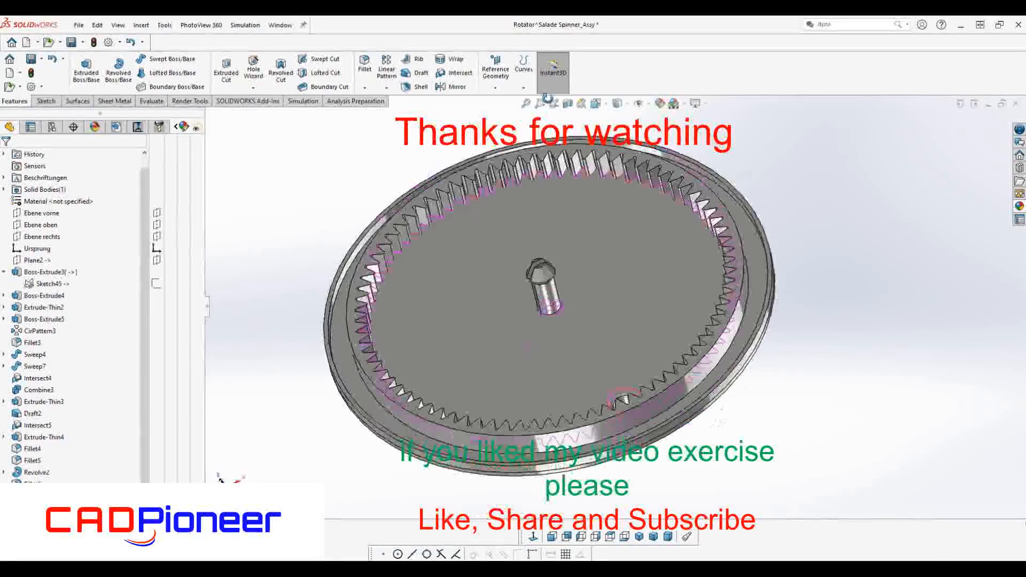
scroll(542, 311, up, 2)
scroll(636, 325, down, 2)
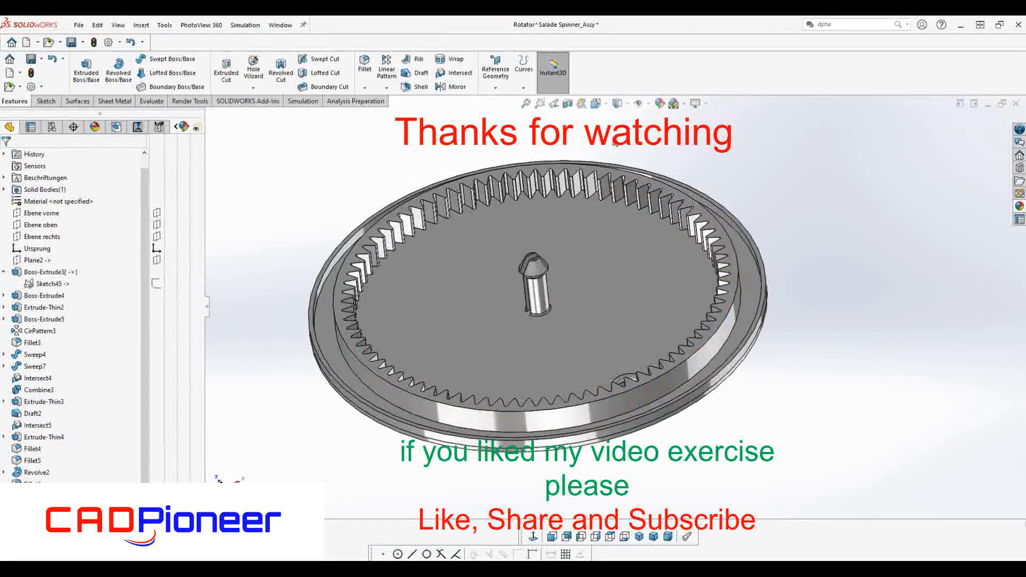
scroll(612, 130, down, 1)
scroll(544, 402, up, 1)
scroll(450, 502, down, 1)
scroll(603, 305, up, 1)
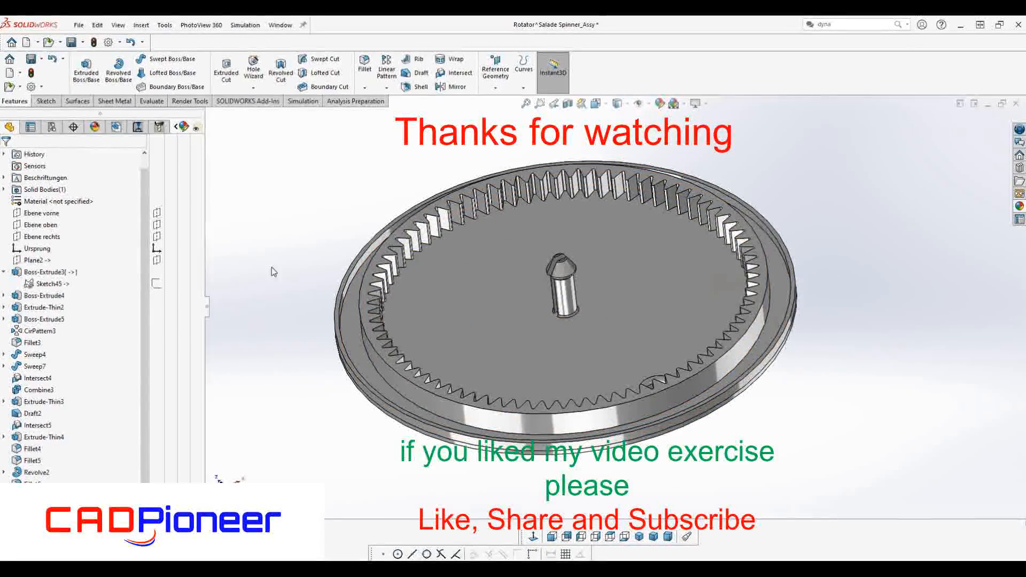
scroll(327, 269, down, 1)
scroll(481, 316, up, 4)
click(639, 536)
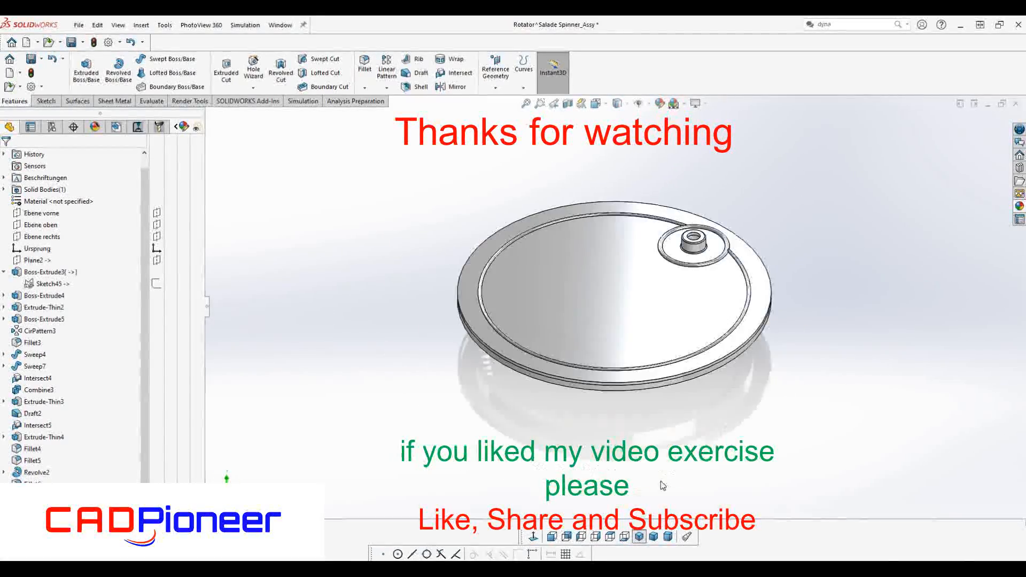